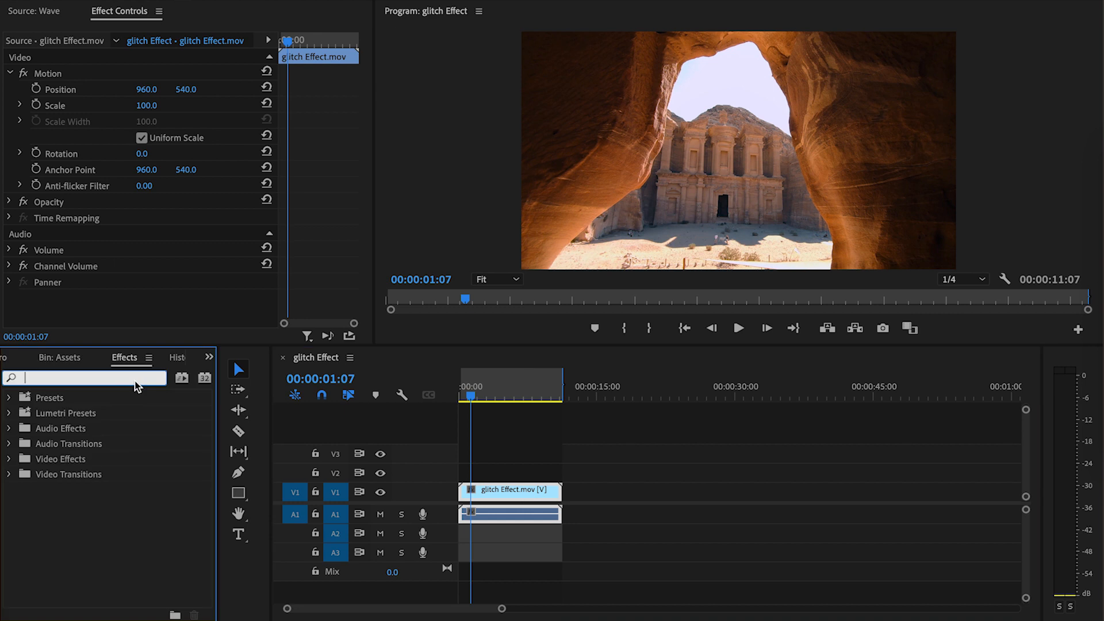
Step: Apply the VR Digital Glitch effect to the glitch Effect.mov clip and move the playhead to 00:00:01:24
text(vr digital)
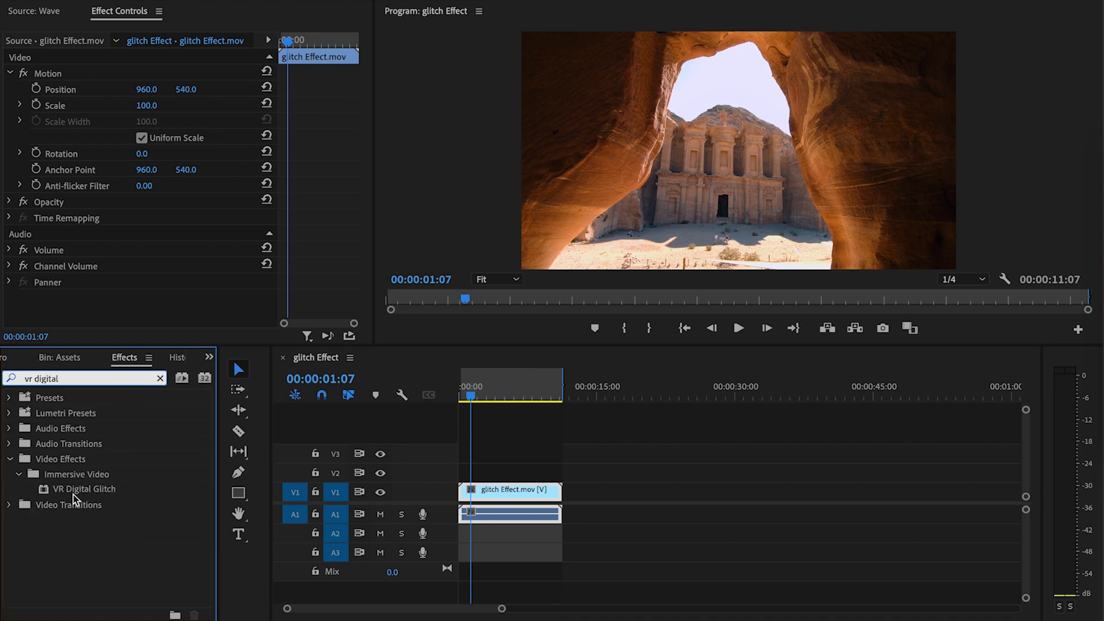
drag(74, 489, 505, 503)
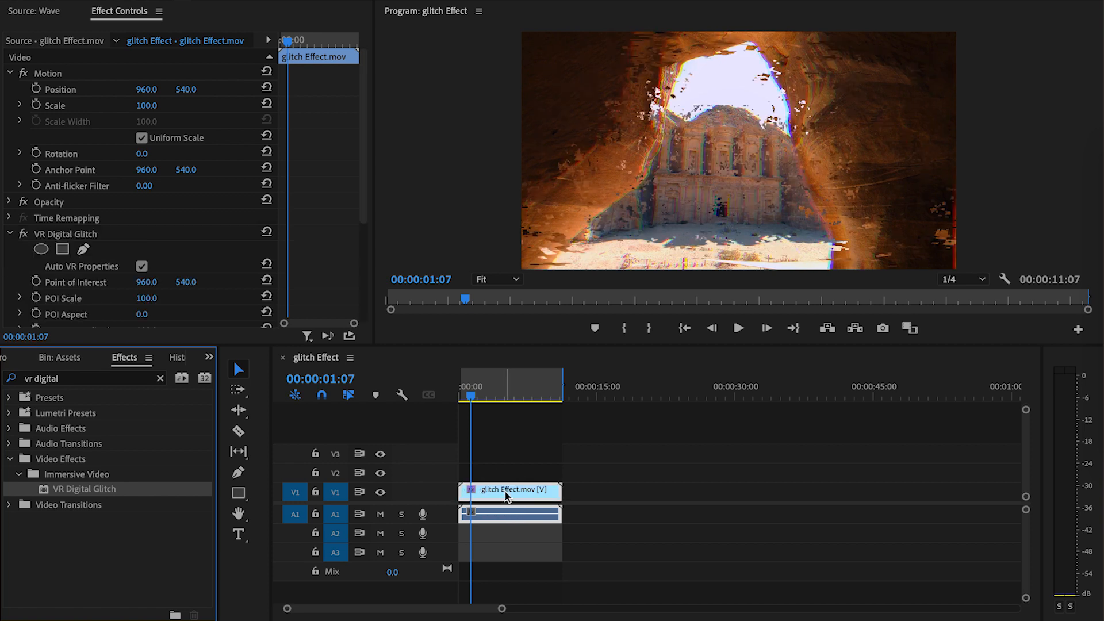
click(467, 397)
drag(468, 397, 481, 405)
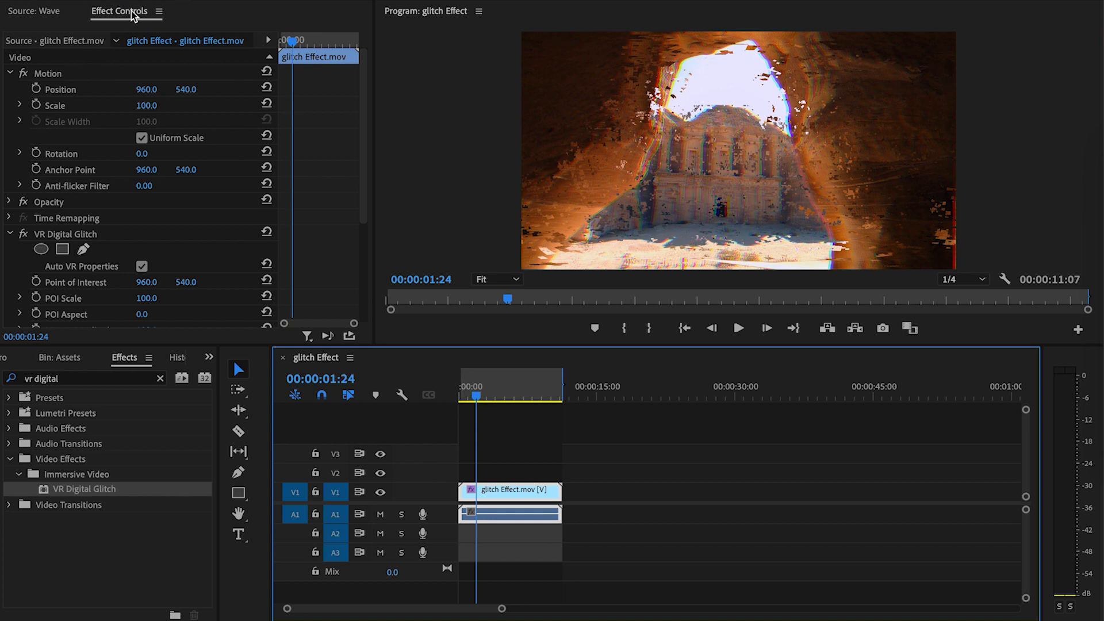
Step: Set the Color Distortion of the VR Digital Glitch effect to 100
click(78, 234)
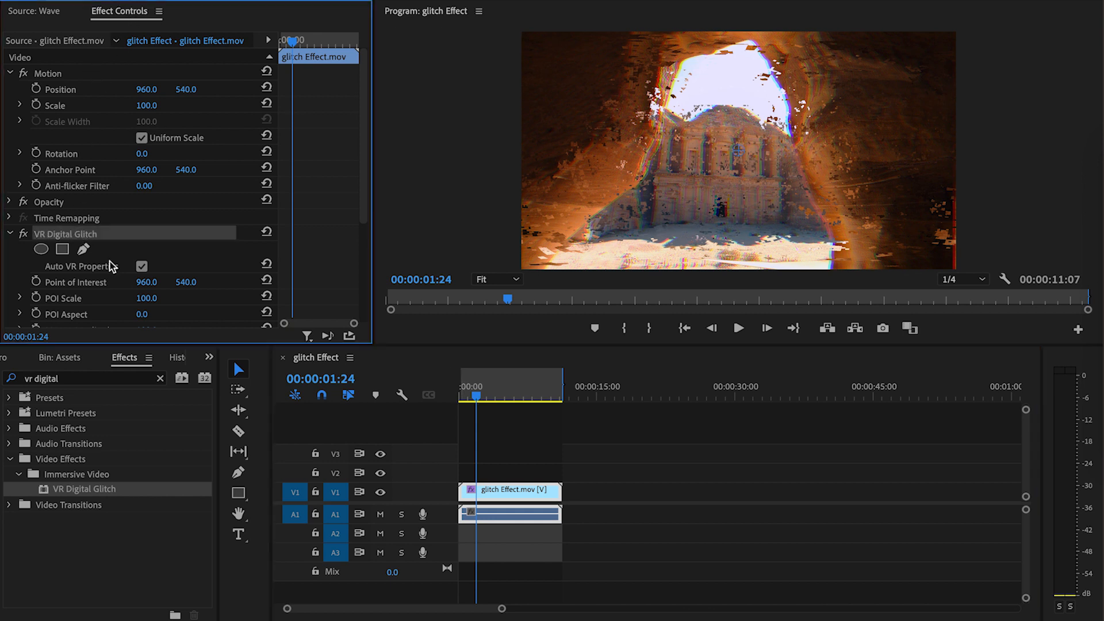
scroll(110, 262, down, 4)
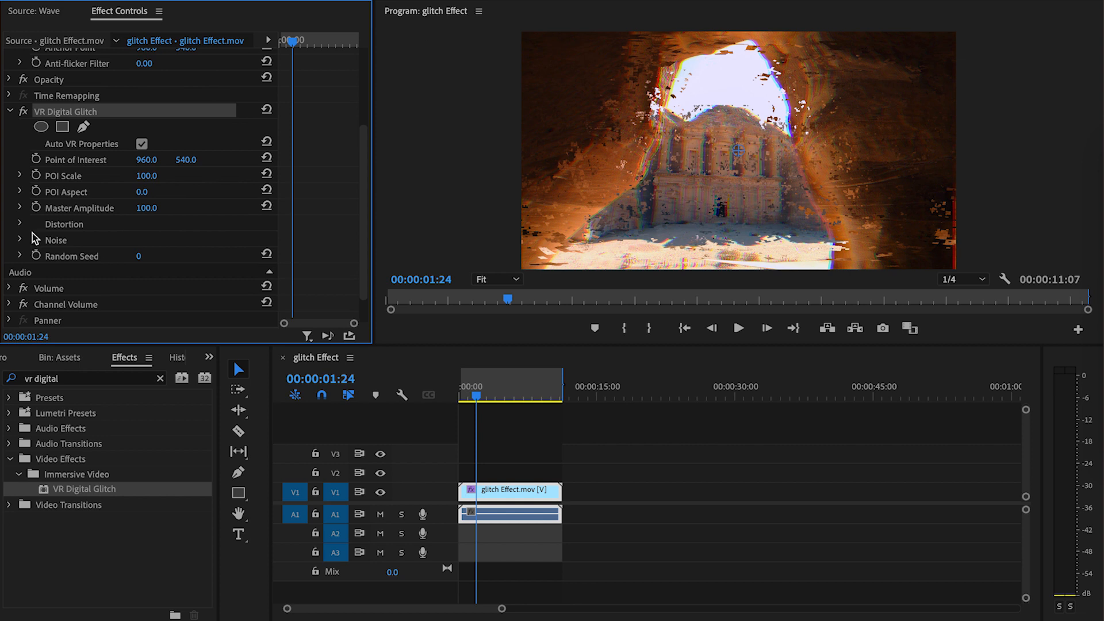
click(20, 224)
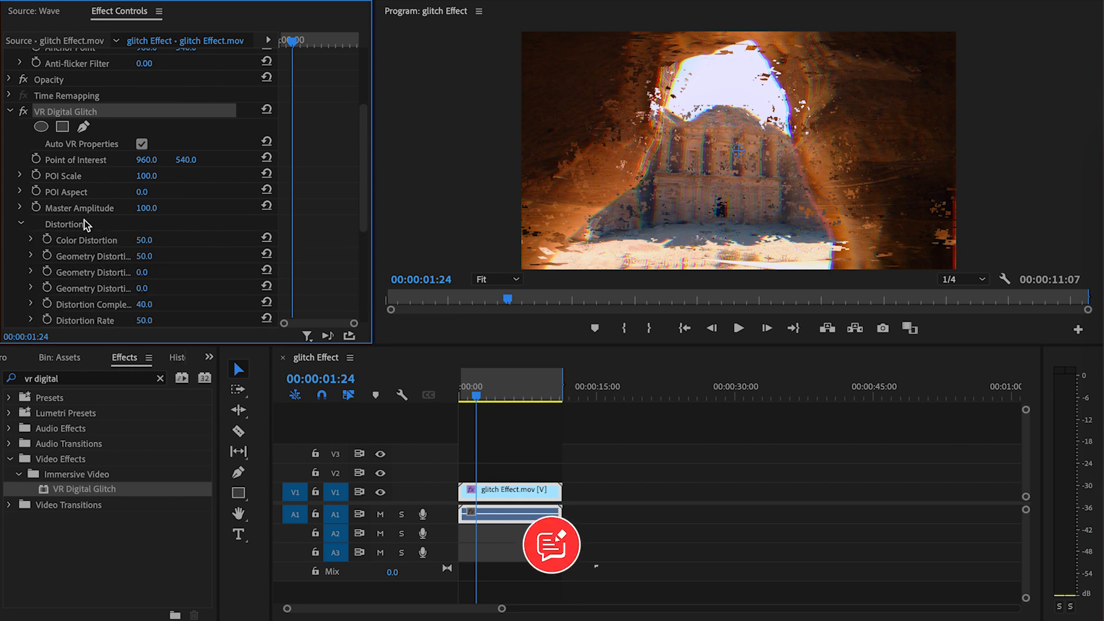
click(145, 240)
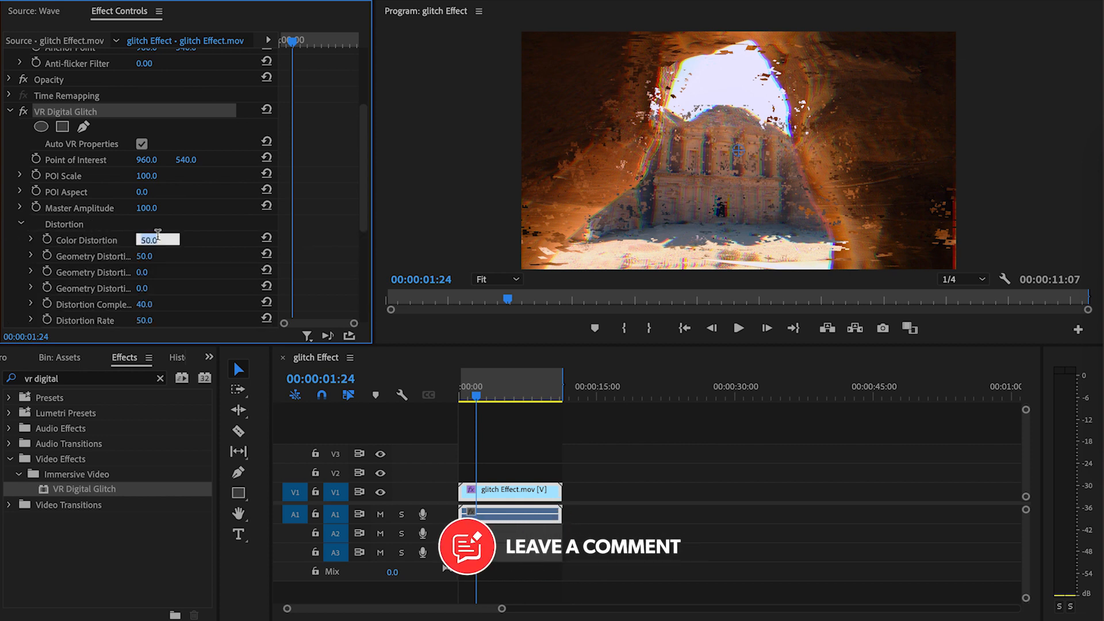
text(1)
key(Return)
Step: Set the Distortion Rate of the VR Digital Glitch effect to 0
scroll(161, 279, down, 2)
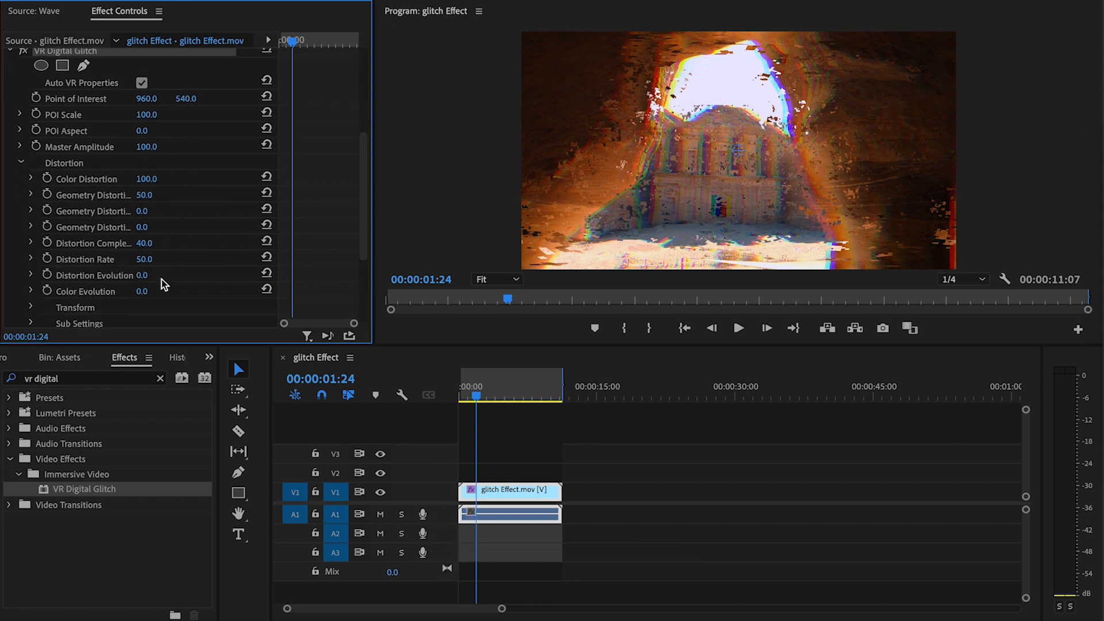
click(145, 260)
text(0)
key(Return)
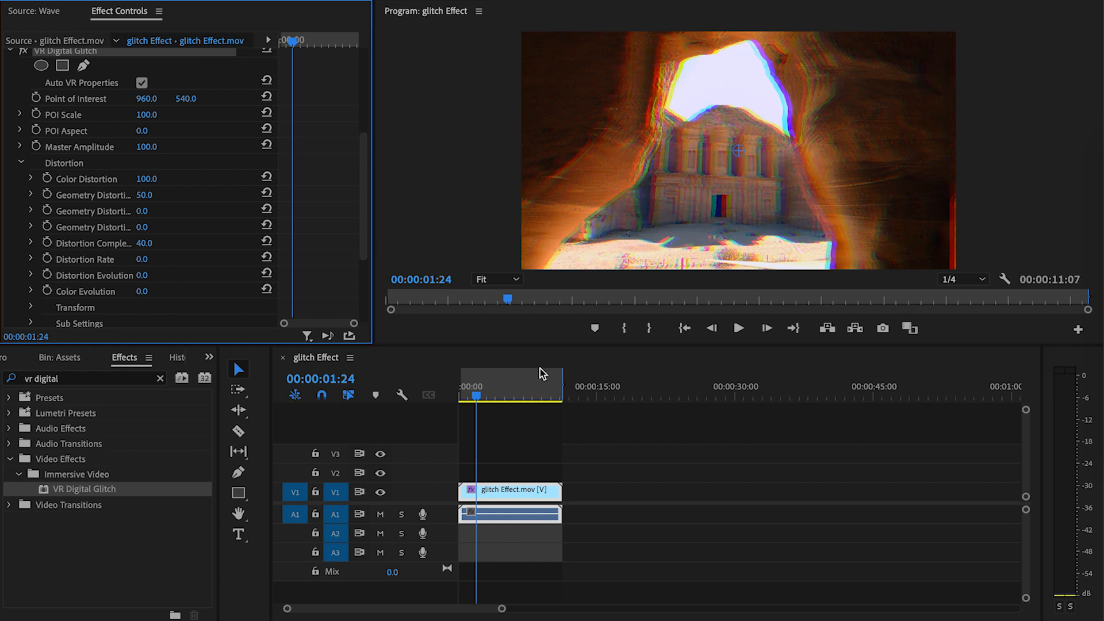
Step: Enable Master Amplitude keyframing at 00:00:01:22 with a value of 0
mouse_move(475, 396)
mouse_down()
mouse_move(515, 403)
mouse_move(476, 403)
mouse_up()
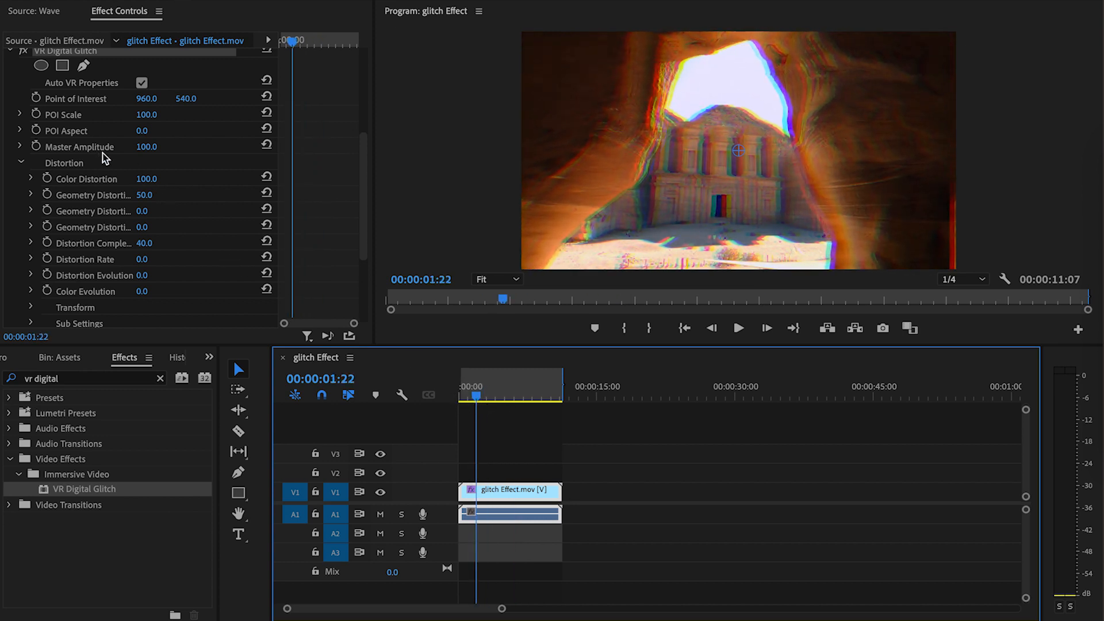
click(37, 147)
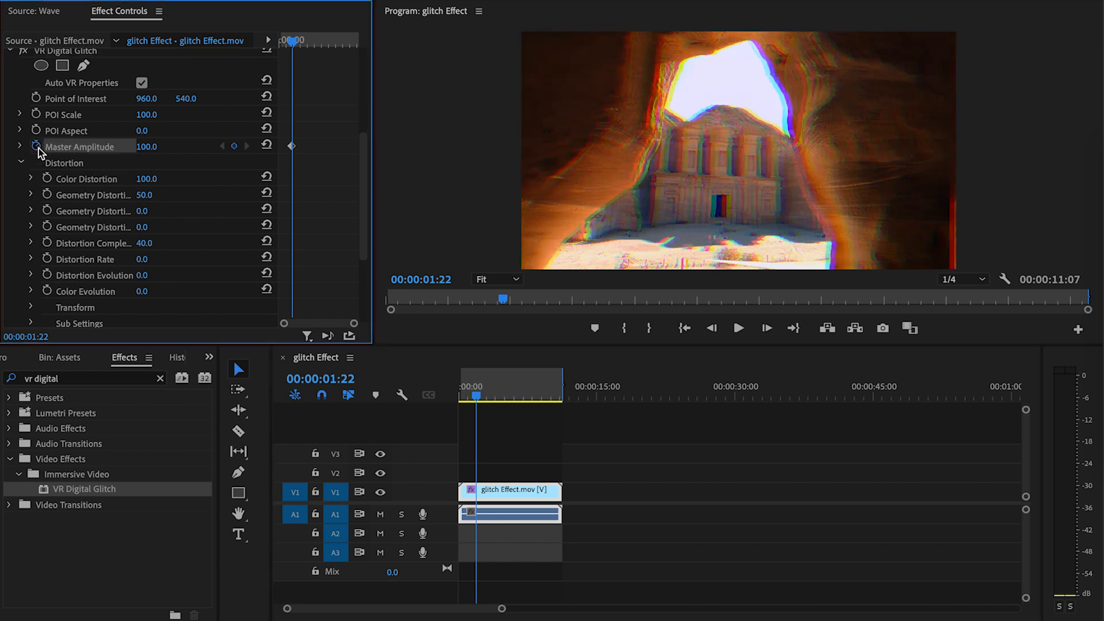
click(165, 148)
text(0)
key(Return)
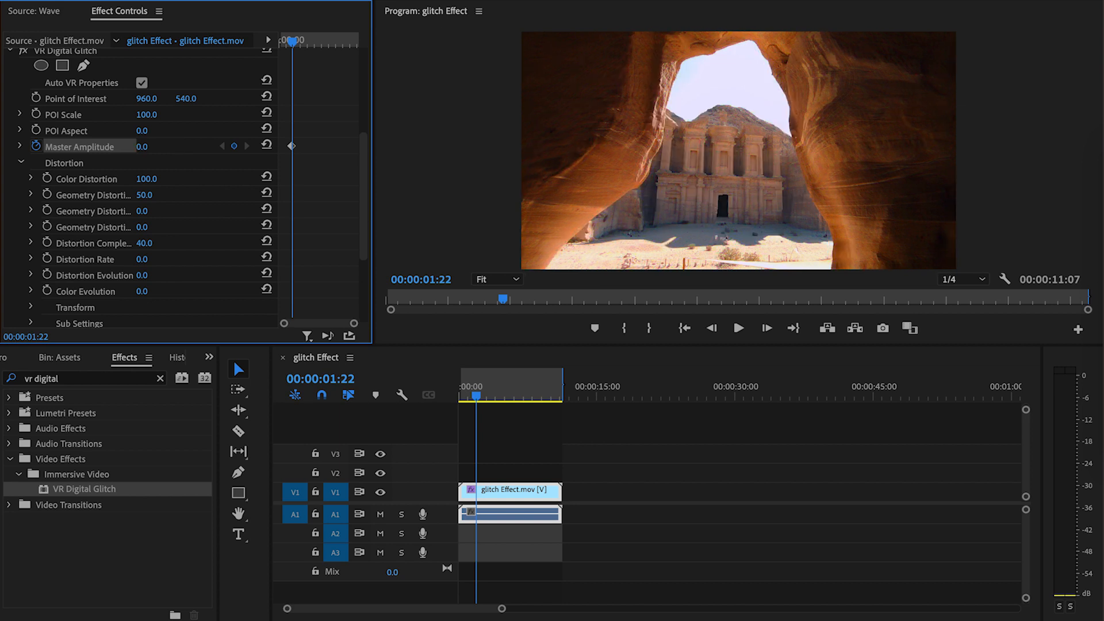
Step: Add a Master Amplitude keyframe of 100 at 00:00:02:00
key(Right)
click(142, 147)
text(1)
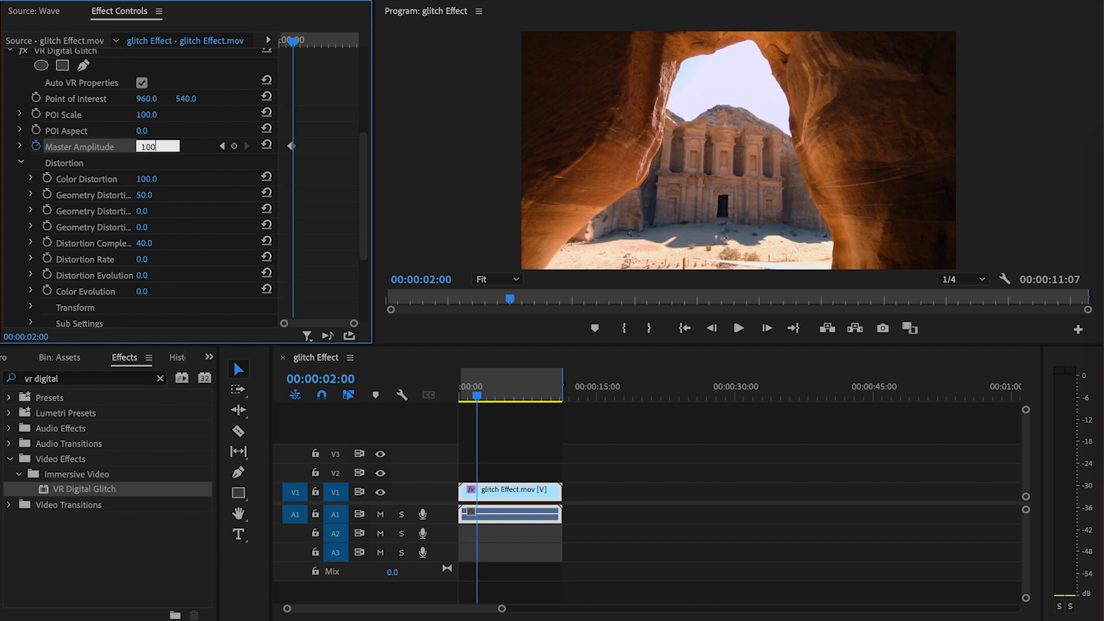
text(00)
key(Return)
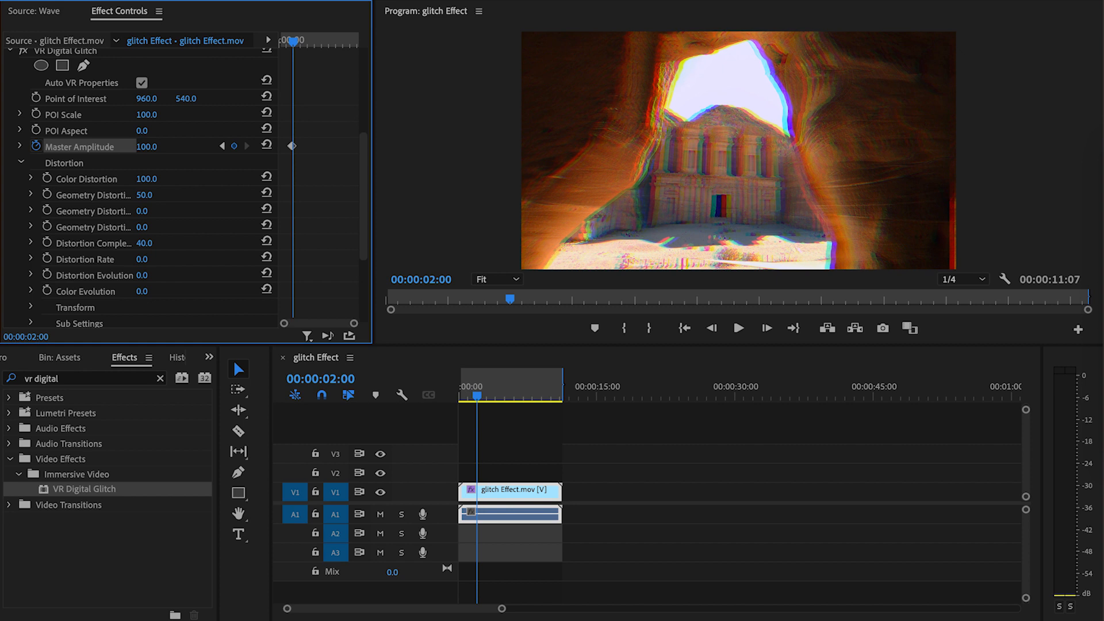
Step: Add a Master Amplitude keyframe of 0 at 00:00:02:03
key(Right)
key(Right)
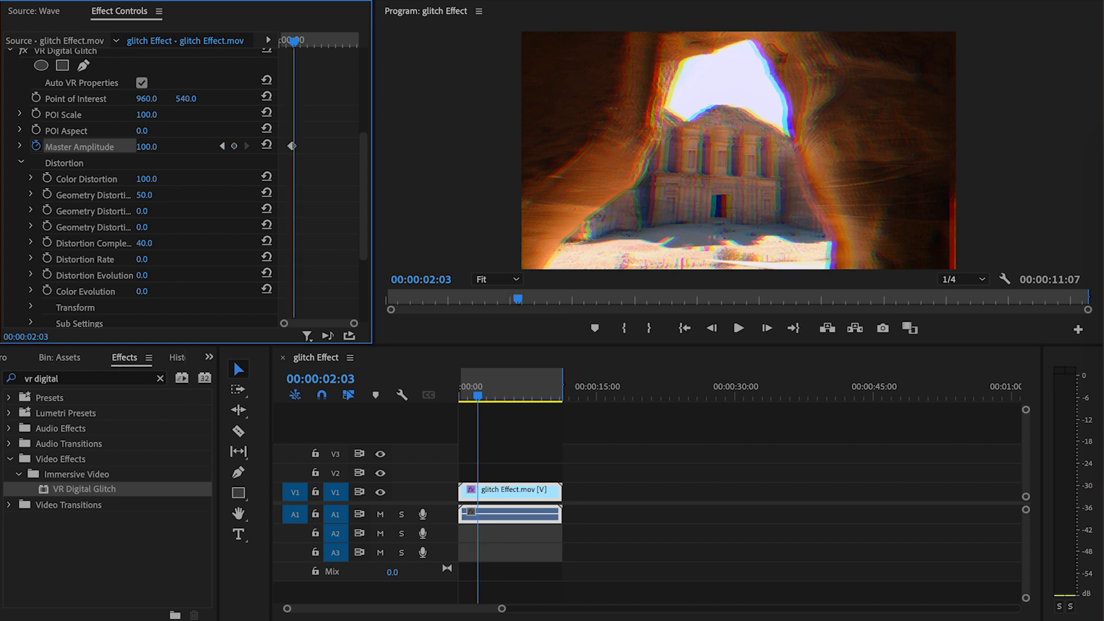
click(142, 148)
text(0)
key(Return)
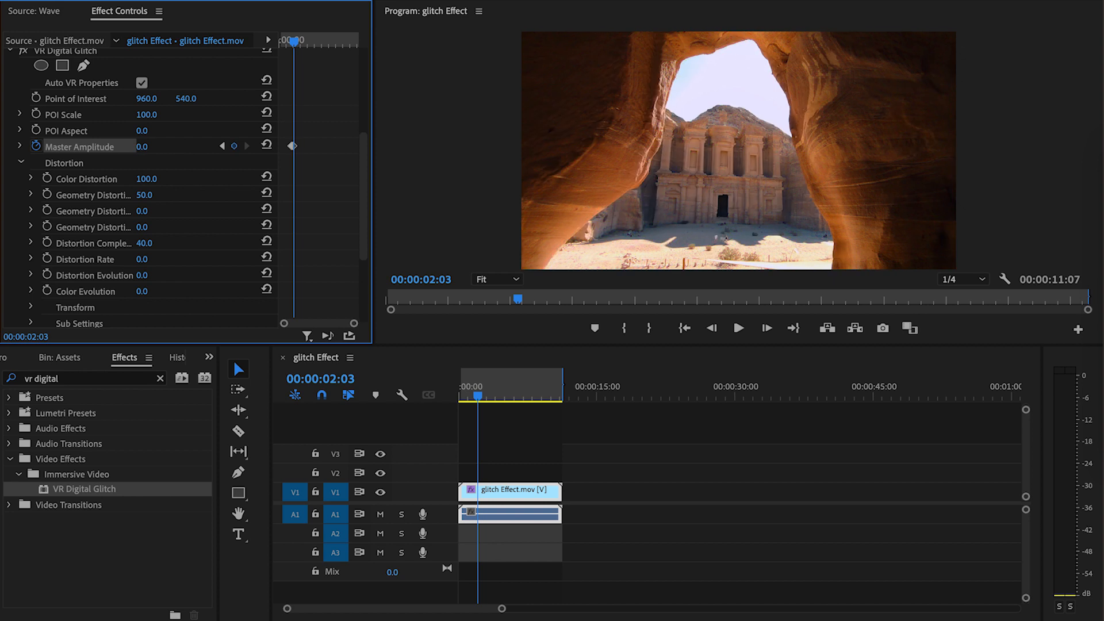
Step: Find the Directional Blur effect and apply it to the glitch Effect.mov clip
click(161, 379)
click(140, 382)
text(directio)
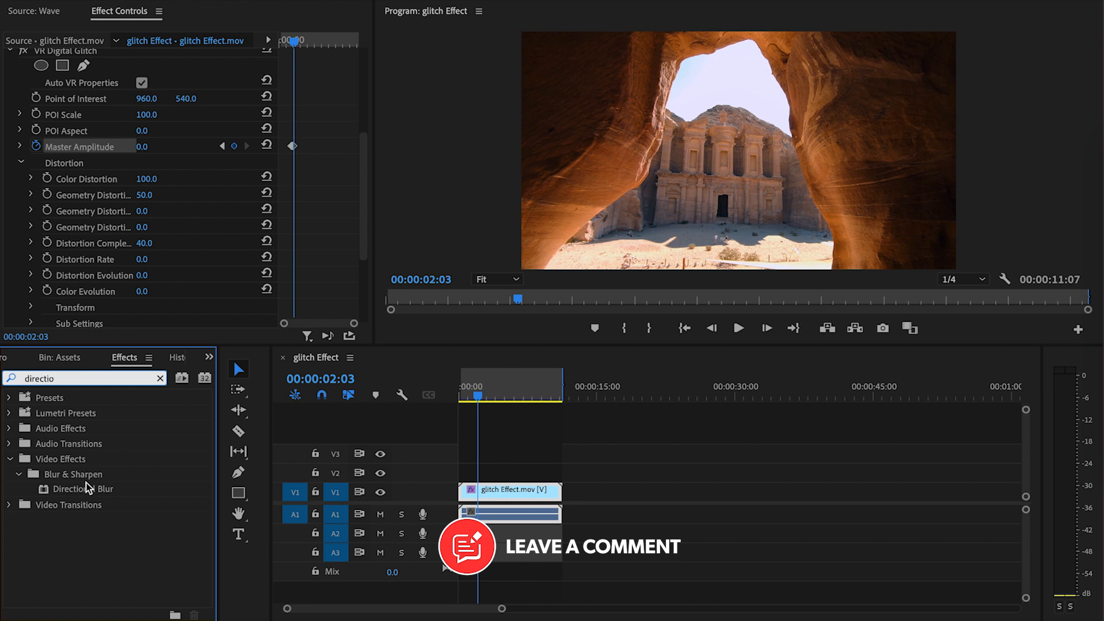
drag(85, 487, 500, 491)
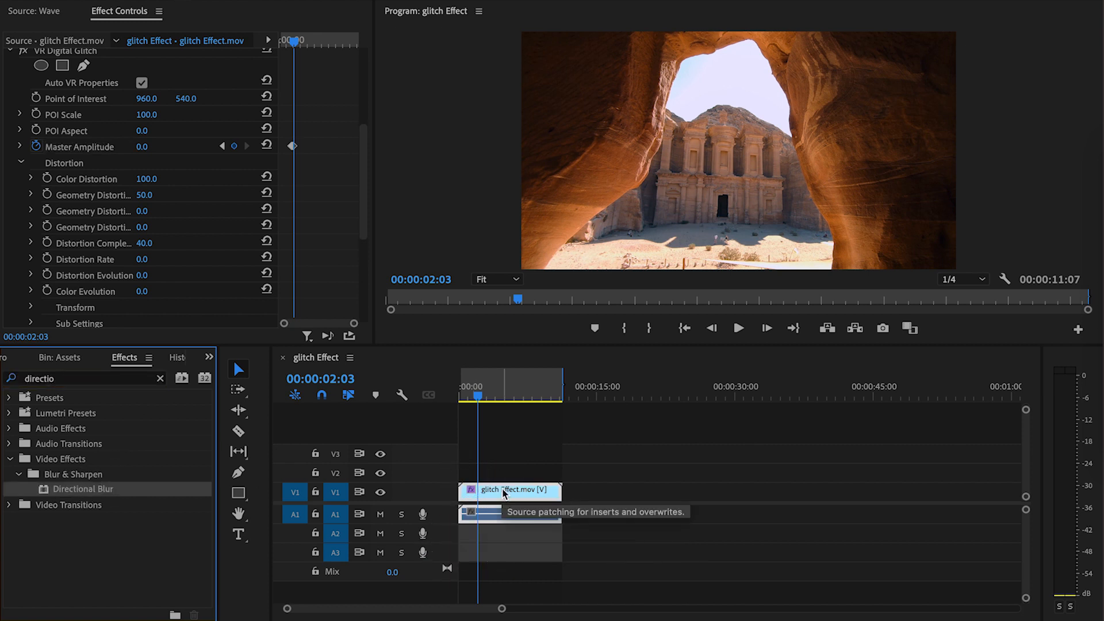
Step: Return to the first Master Amplitude keyframe at 00:00:01:22 and enable keyframing for the Directional Blur's Blur Length there
drag(354, 326, 320, 324)
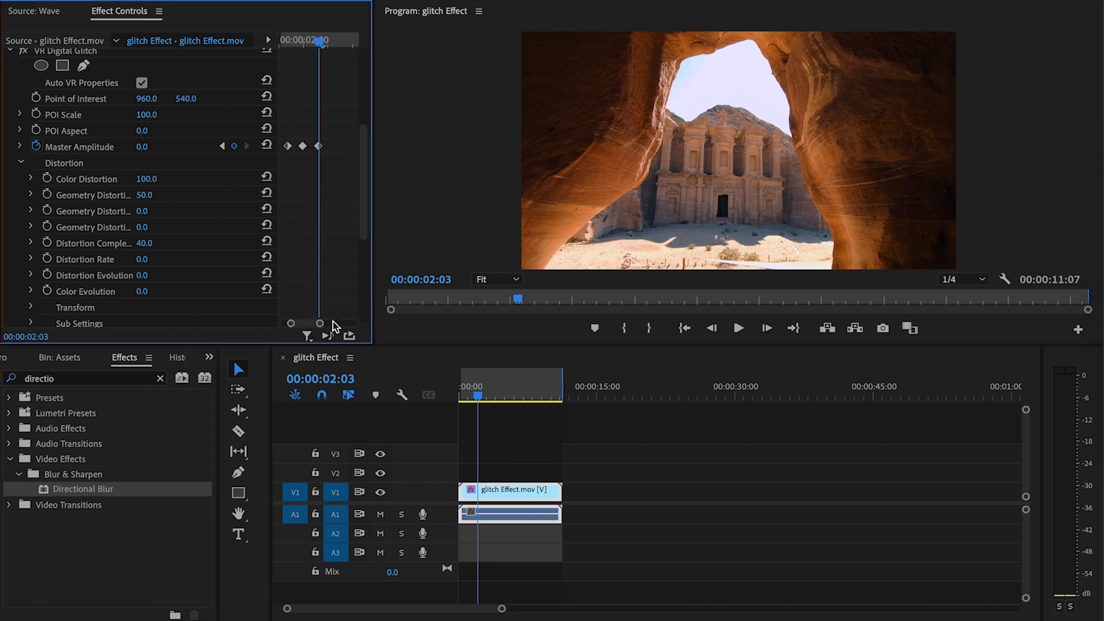
click(223, 147)
click(223, 147)
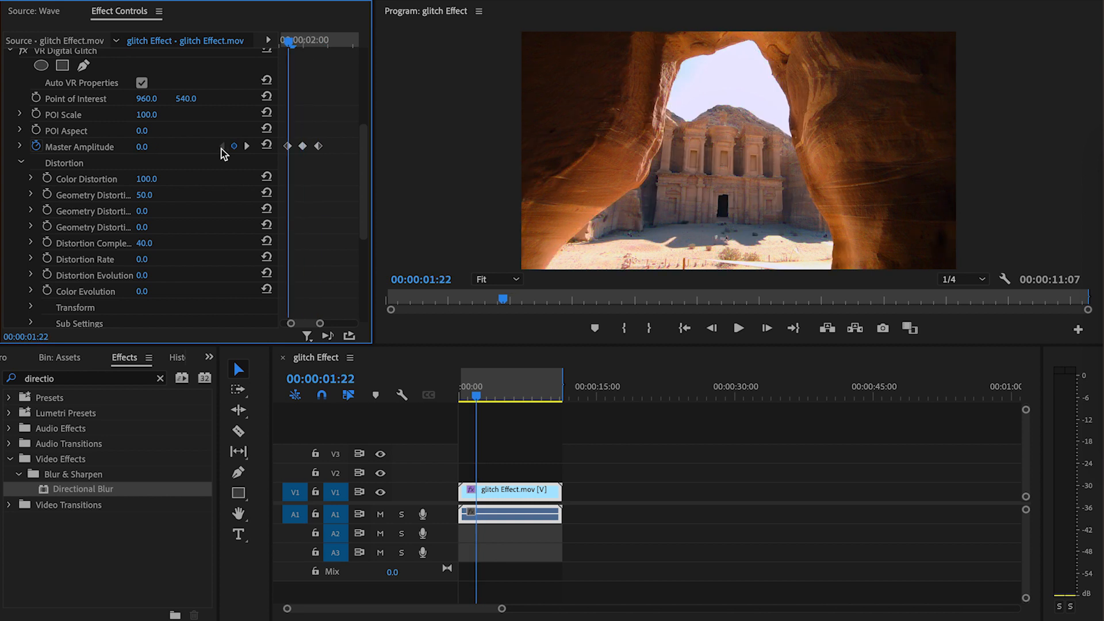
scroll(200, 242, down, 5)
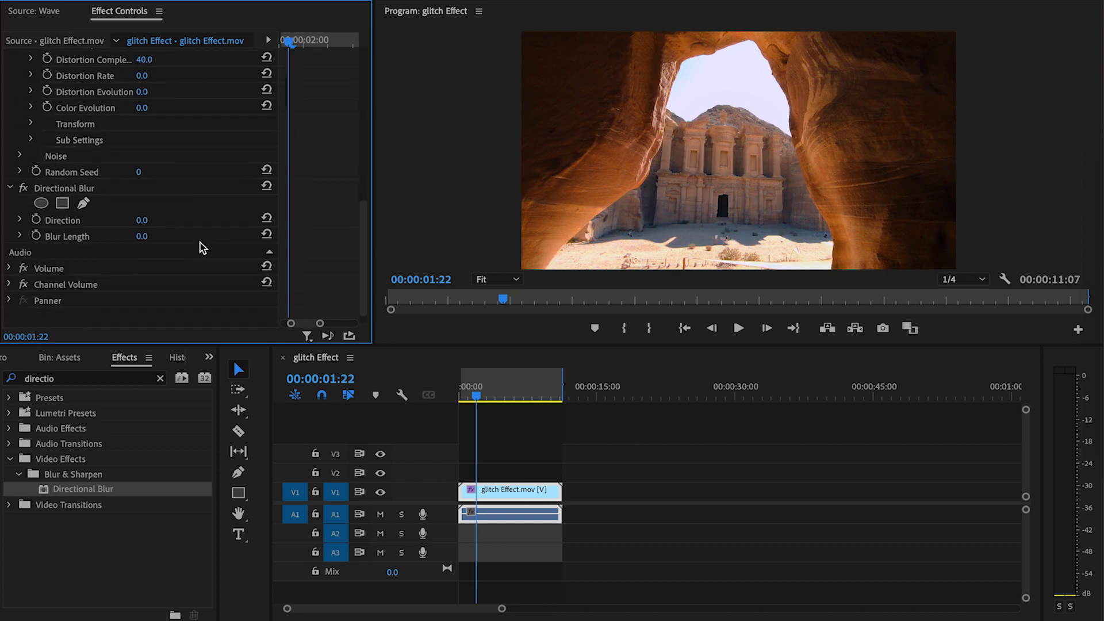
click(99, 188)
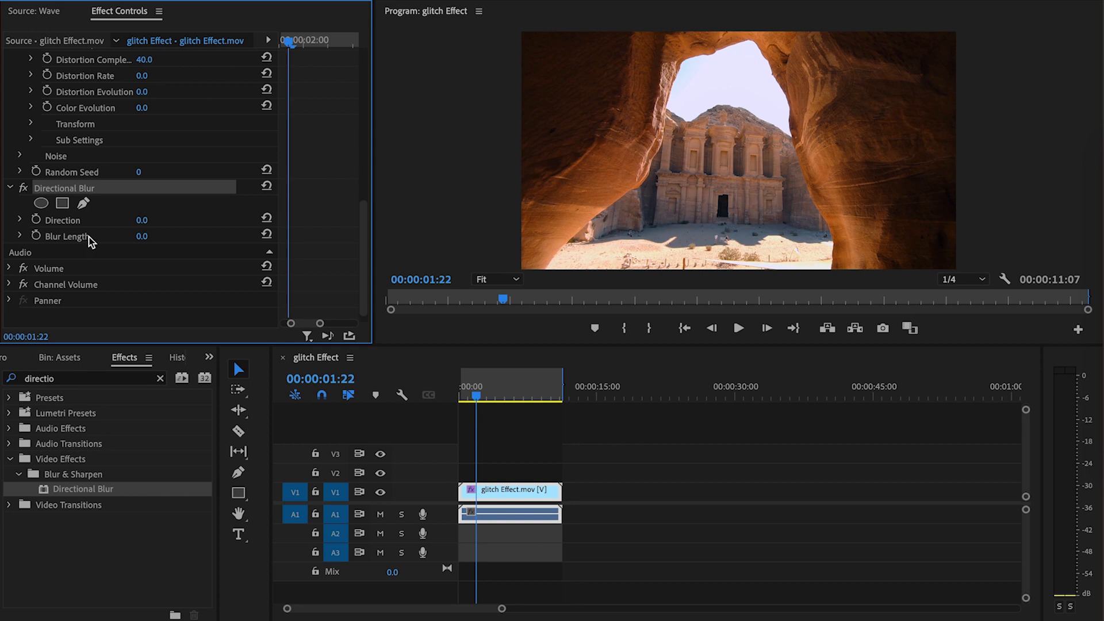
click(36, 236)
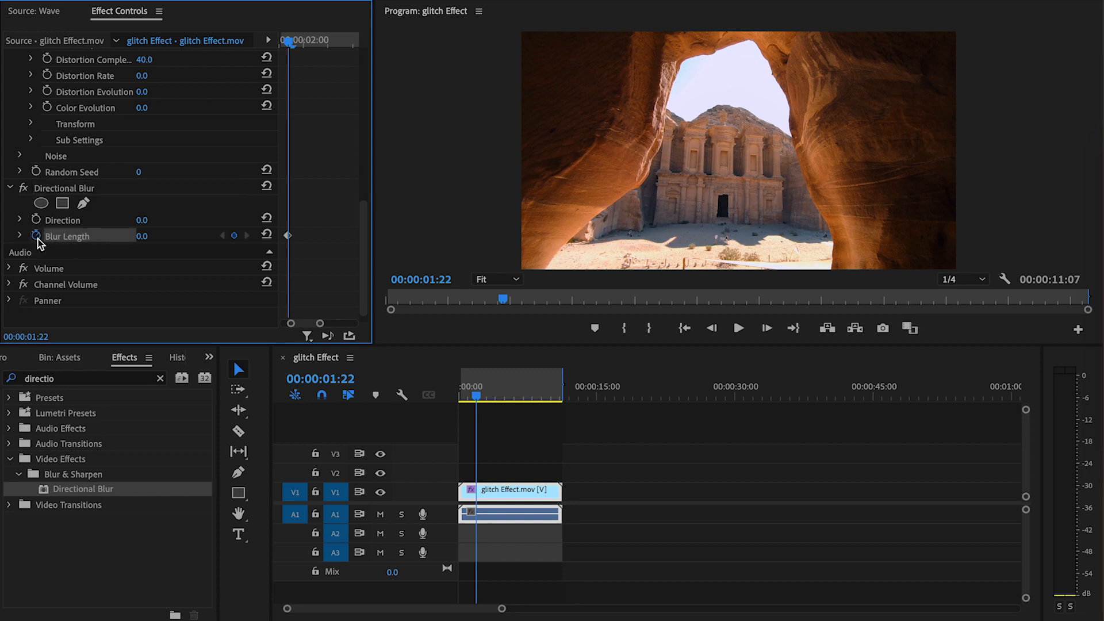
Step: Add a Blur Length keyframe of 5 at 00:00:02:00
key(Right)
key(Right)
key(Right)
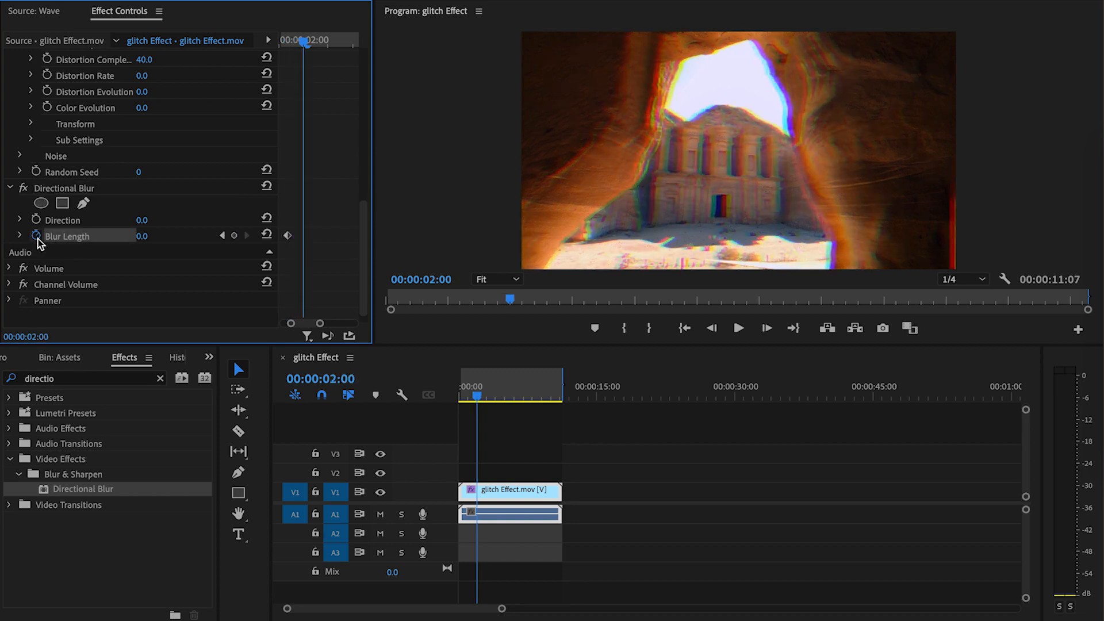
click(143, 237)
text(5)
key(Return)
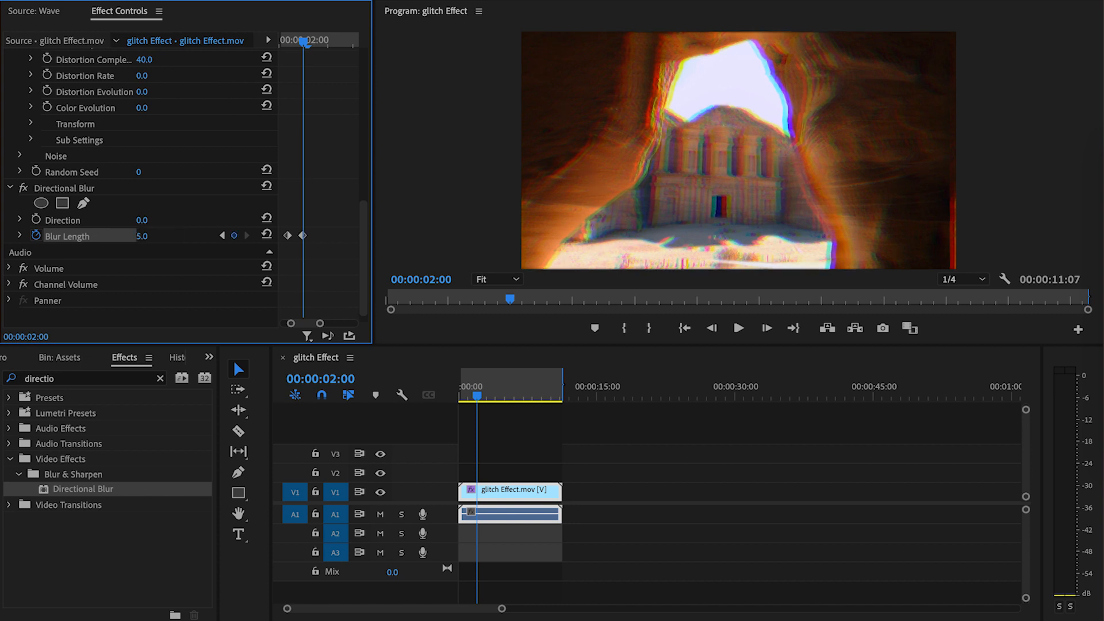
Step: Add a Blur Length keyframe of 0 at 00:00:02:03, and play the sequence from its start to preview the glitch
key(Right)
key(Right)
key(Right)
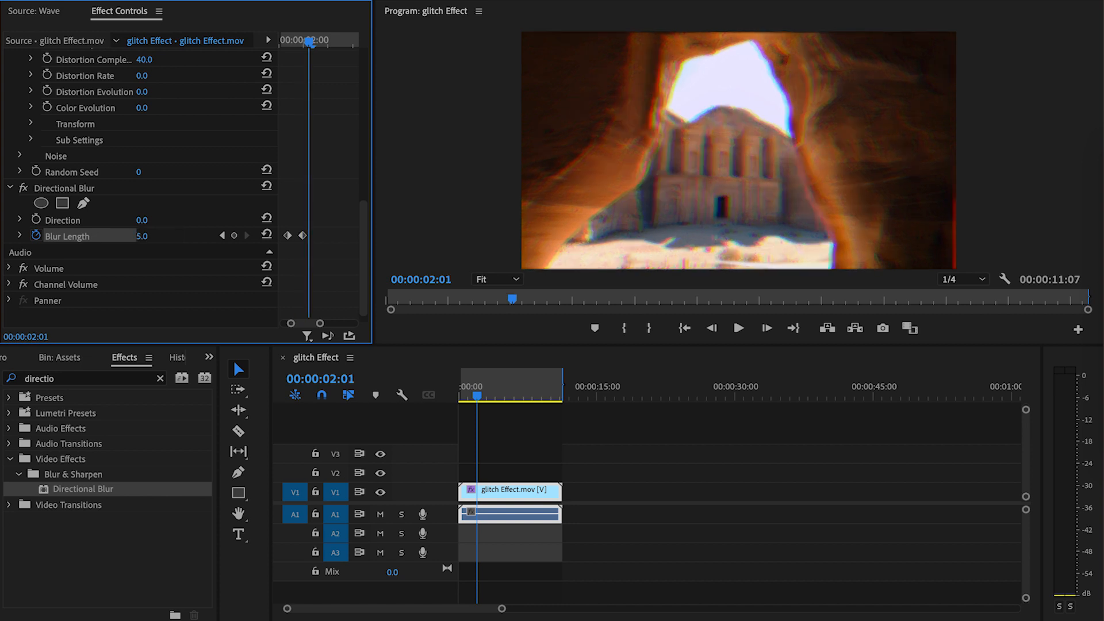
click(141, 238)
text(0)
key(Return)
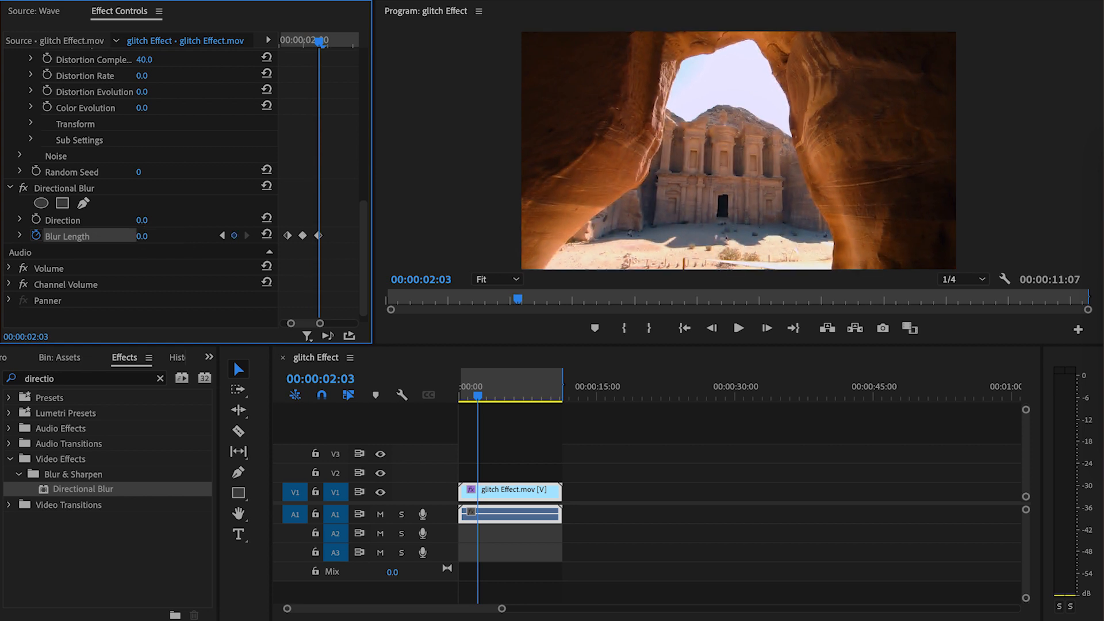
click(436, 399)
key(Home)
key(space)
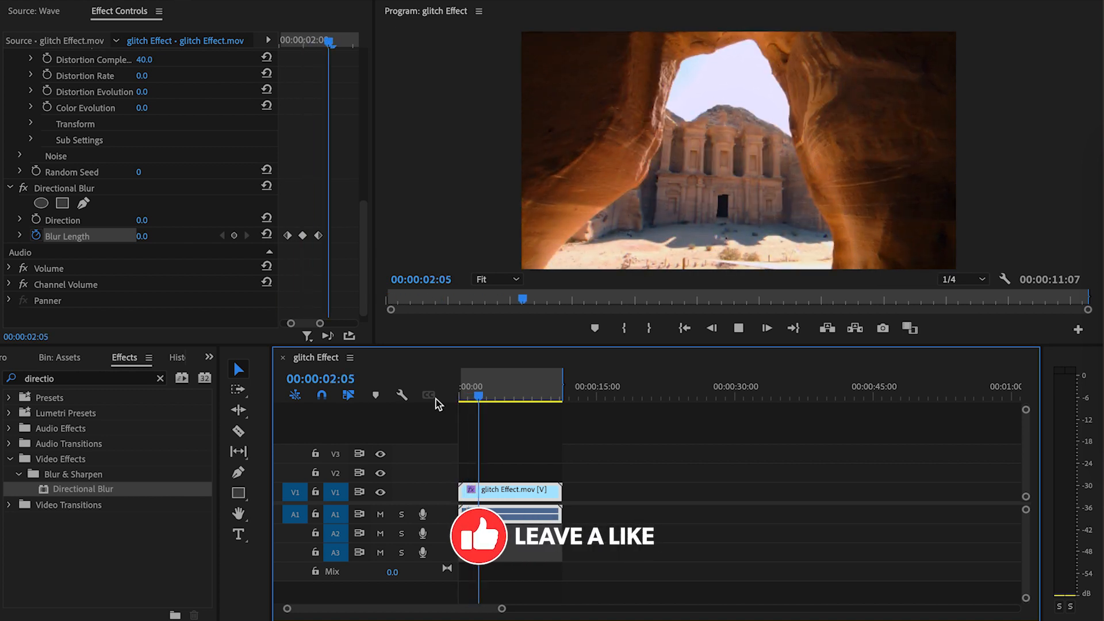
key(space)
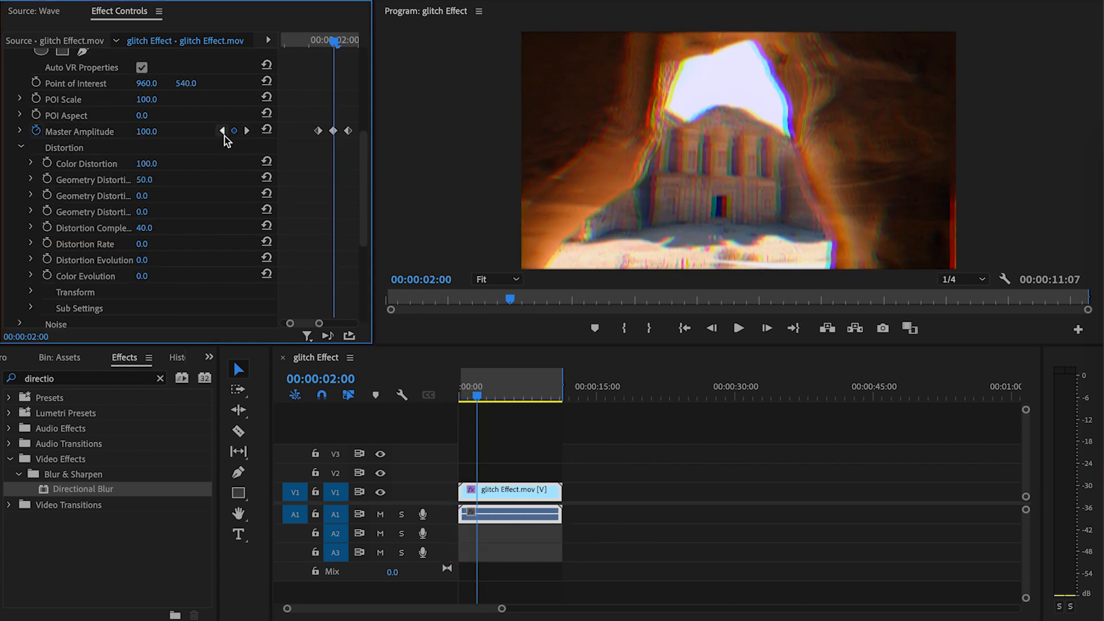
Step: Return to the first Master Amplitude keyframe at 00:00:01:22 and set the clip's Scale to 120
click(224, 136)
click(224, 136)
scroll(173, 121, up, 5)
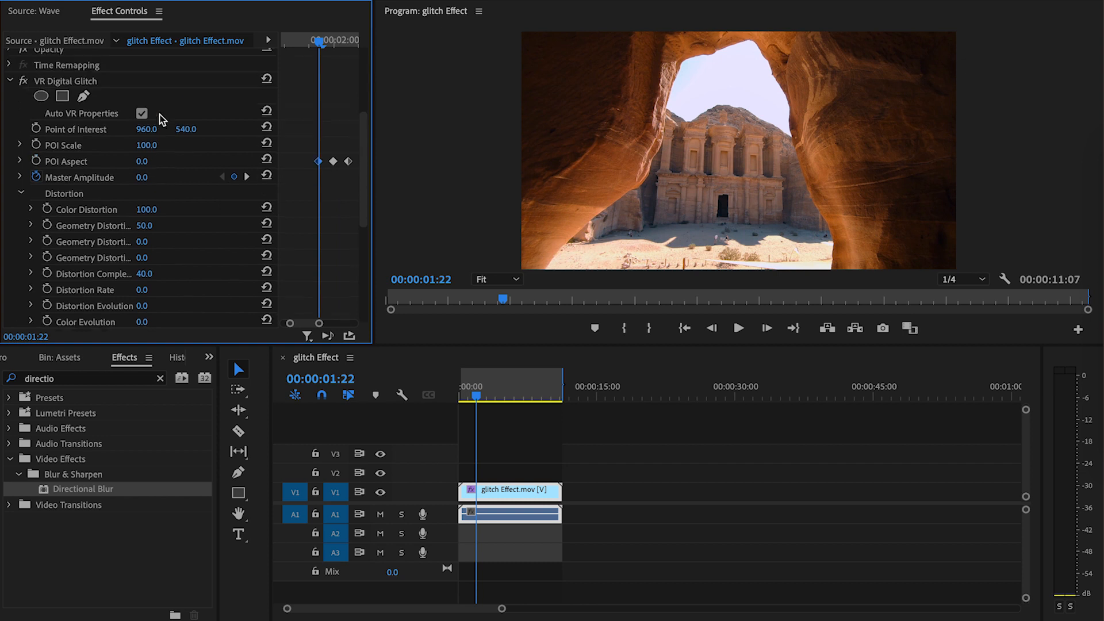
scroll(162, 119, up, 3)
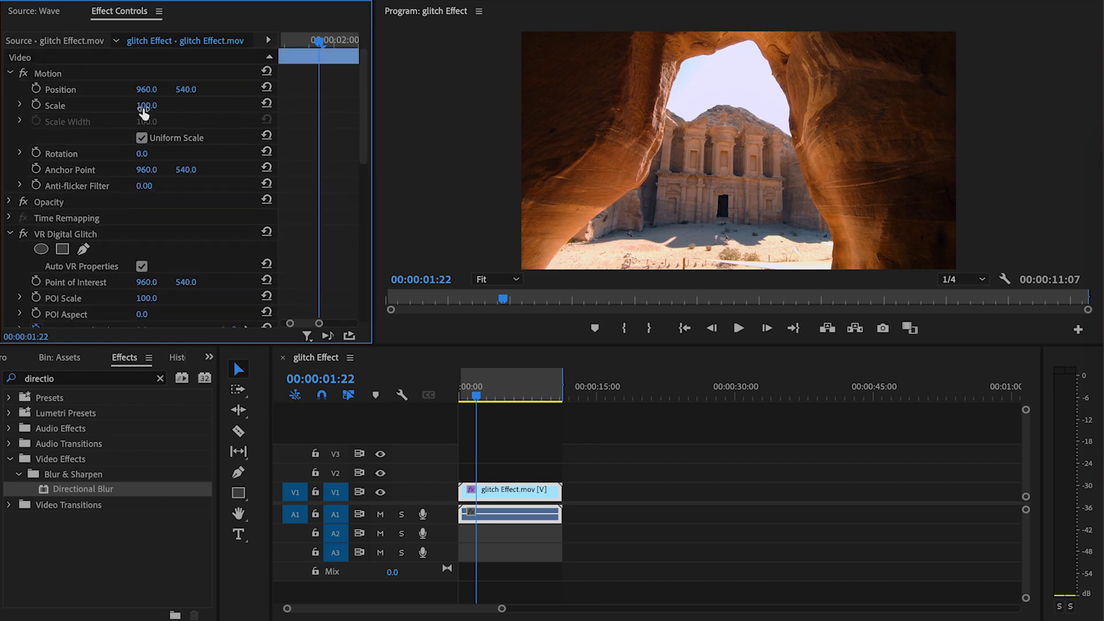
click(146, 106)
text(120)
key(Return)
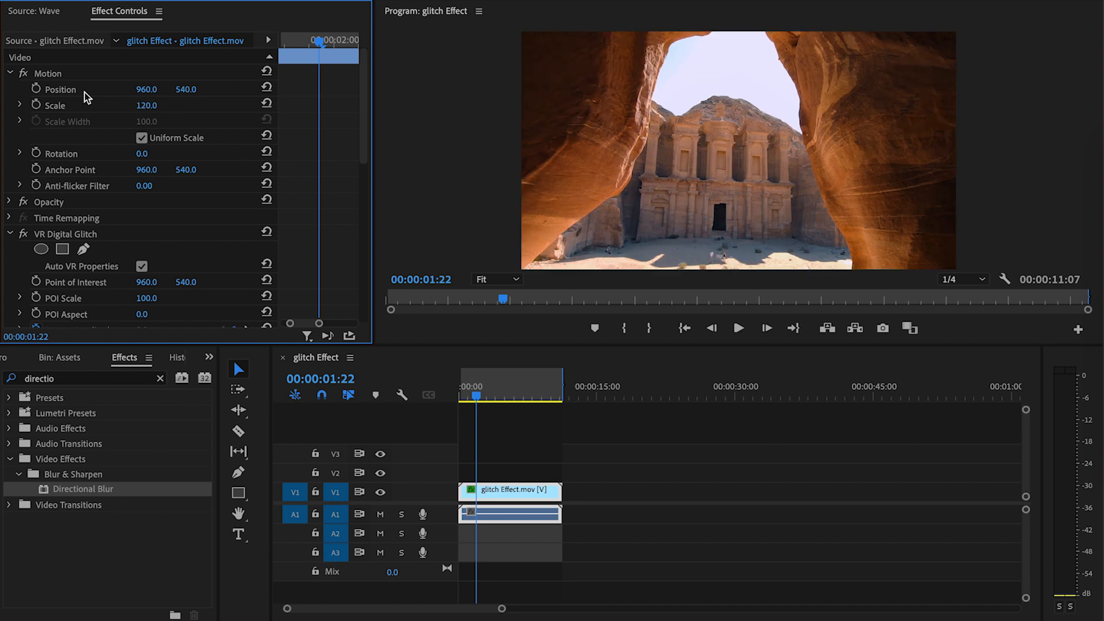
Step: Keyframe the clip's Position at 00:00:01:22, with a vertical value of 531 at 00:00:01:23 and reset to 960, 540 at 00:00:01:24
click(36, 90)
key(Right)
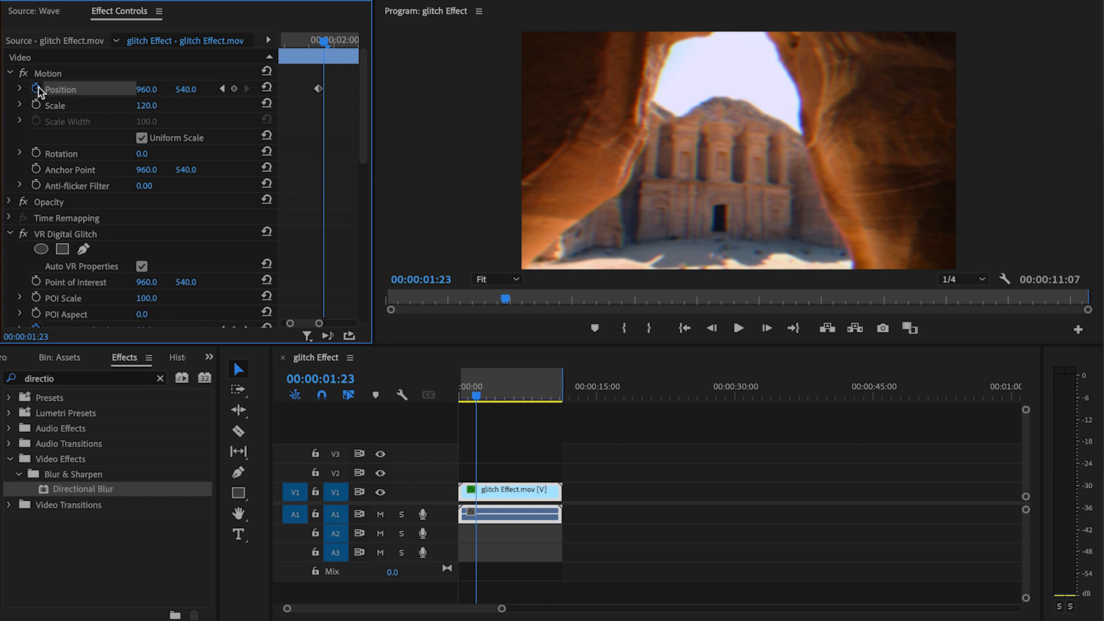
drag(186, 89, 193, 89)
key(Right)
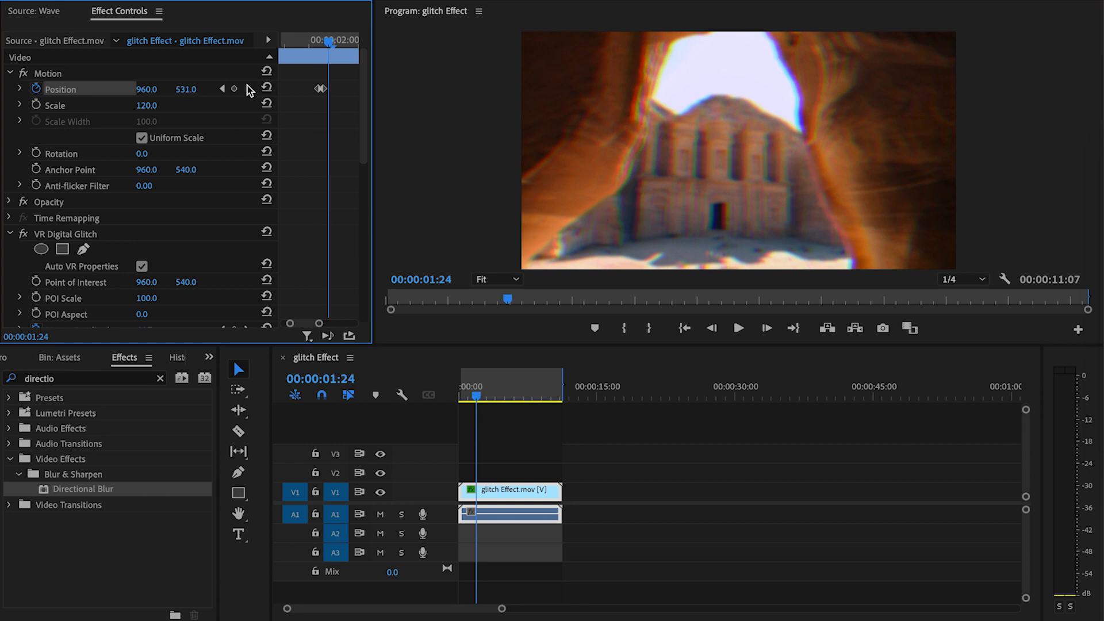
click(267, 88)
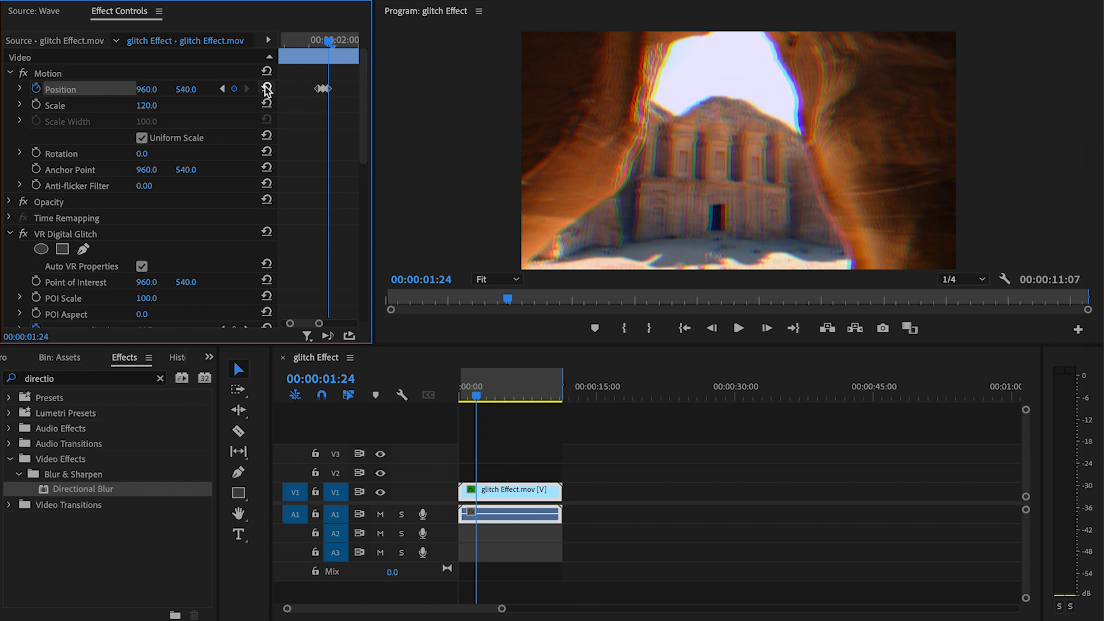
Step: Add a Position keyframe at 00:00:02:00 with values of about 985, 580, and reset Position to 960, 540 at 00:00:02:01
key(Right)
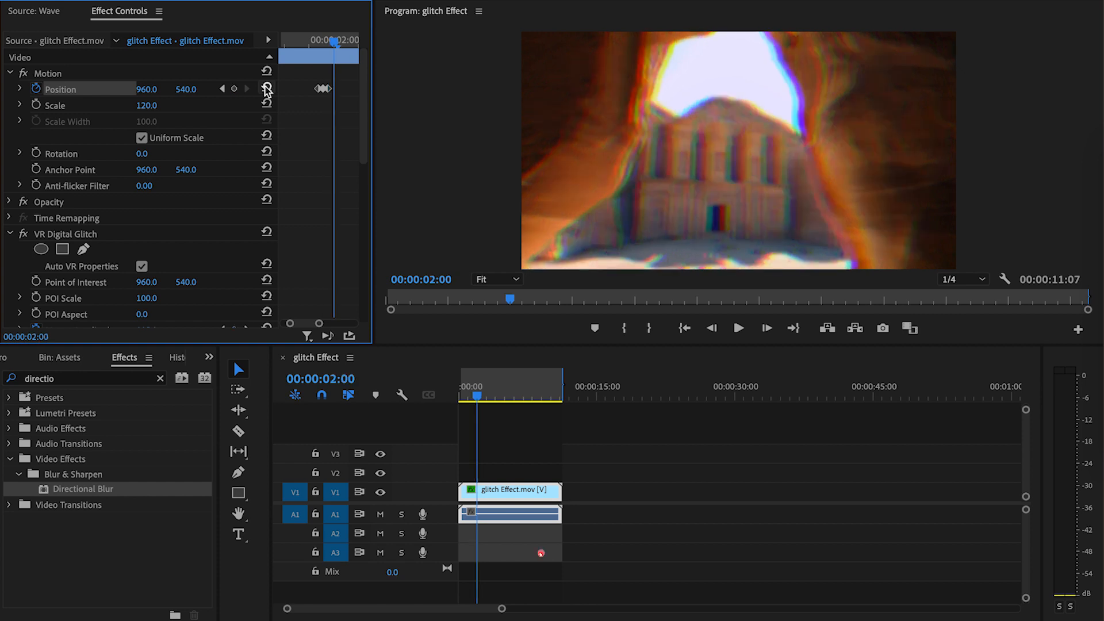
drag(145, 90, 193, 91)
key(Right)
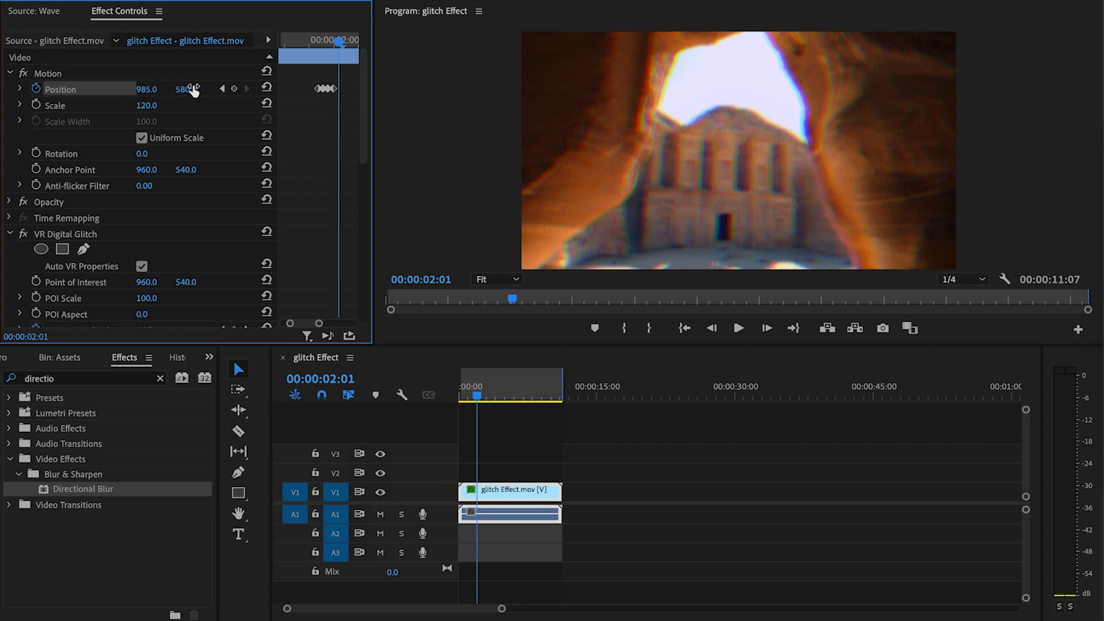
click(266, 88)
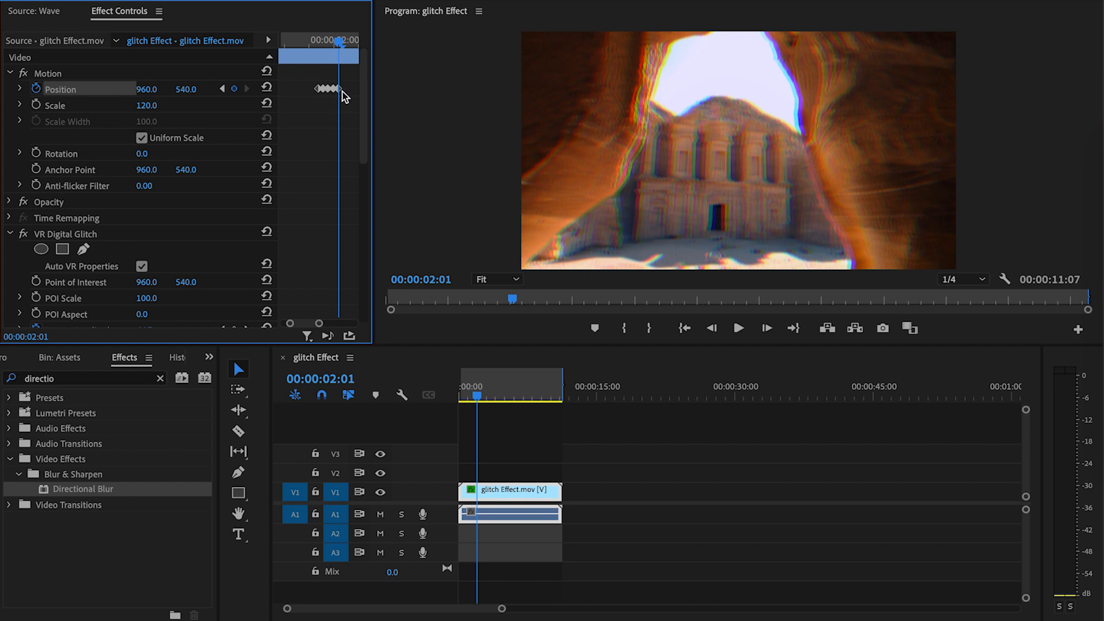
Step: Add a Position keyframe of 1135, 562 at 00:00:02:02 and reset Position to 960, 540 at 00:00:02:03
key(Right)
drag(147, 89, 193, 90)
key(Right)
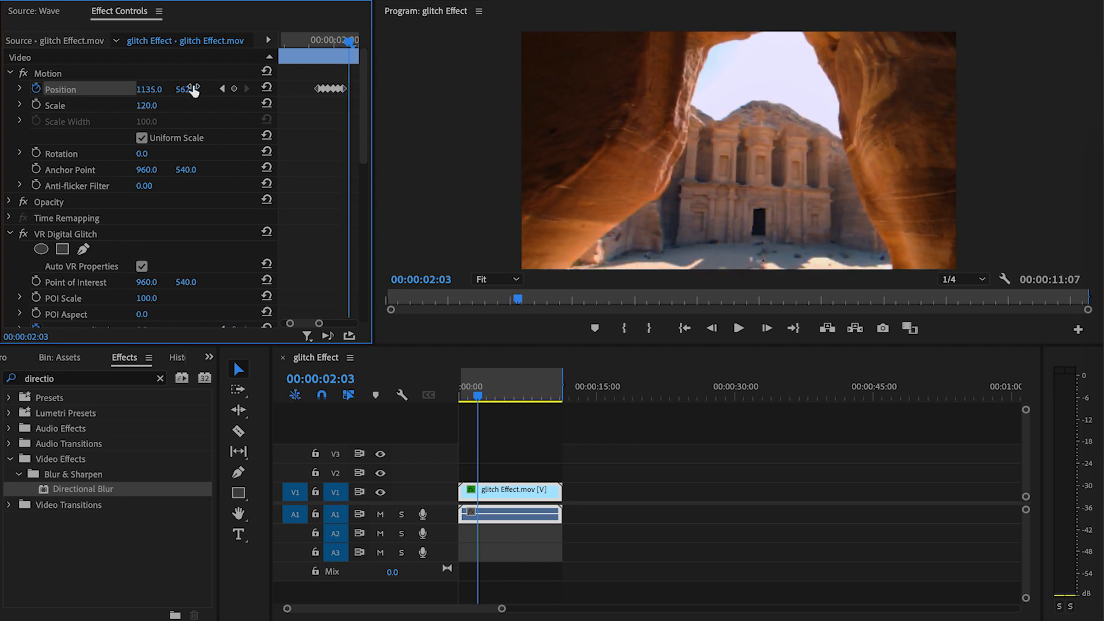
click(267, 88)
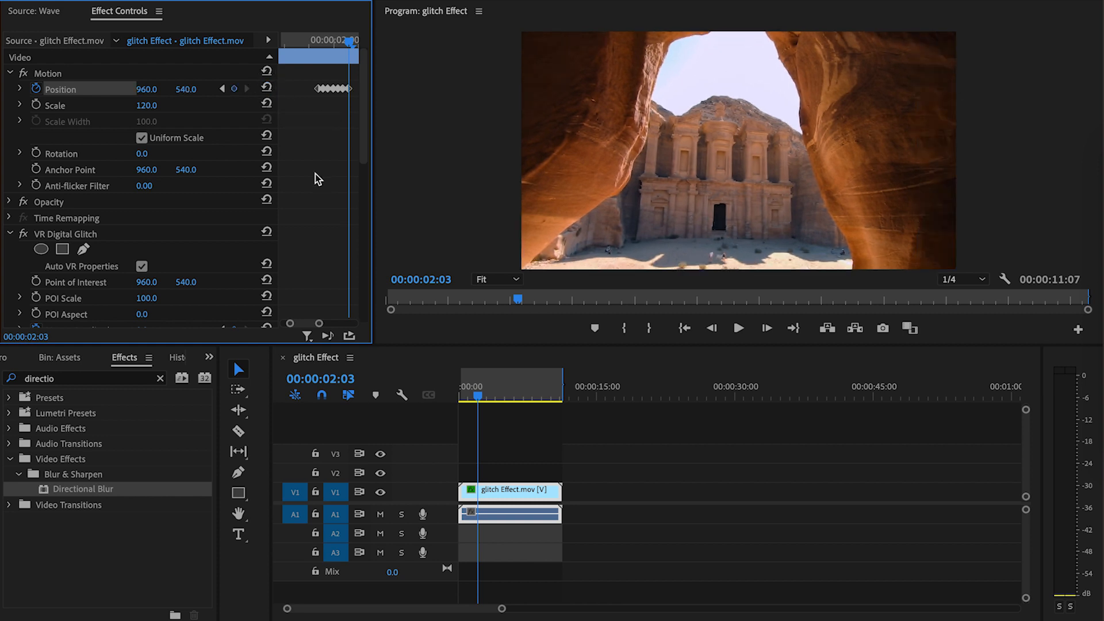
Step: Check the Master Amplitude keyframes against the Position ones, and play the sequence to preview the glitch with the shake
scroll(316, 178, down, 3)
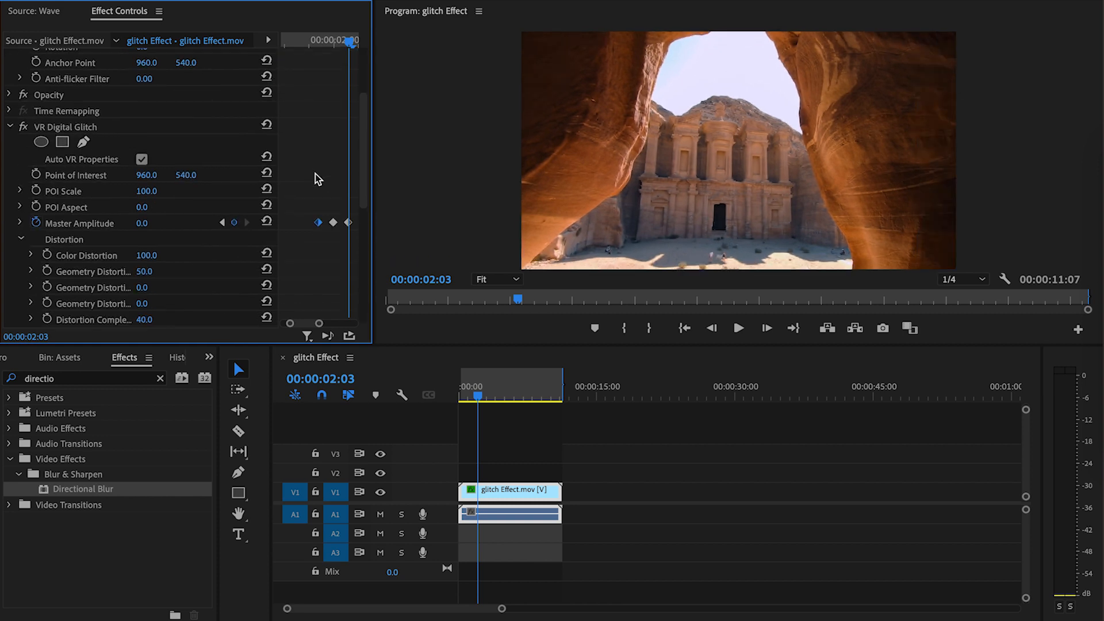
scroll(315, 179, up, 3)
click(406, 408)
key(space)
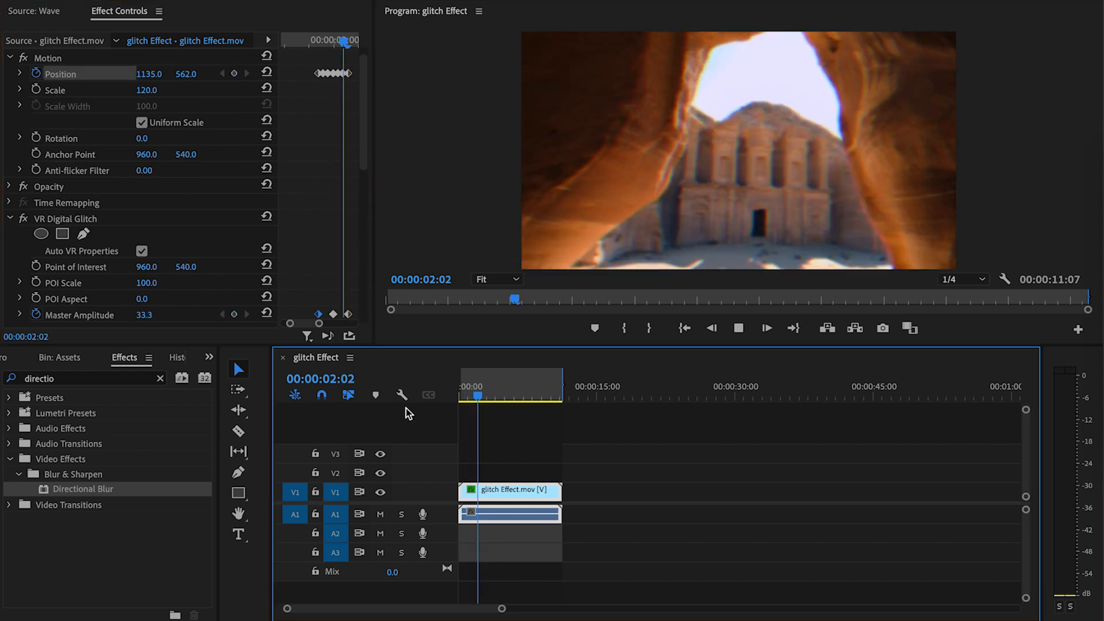
key(space)
Step: Open the Wave audio from the Assets bin and place its marked section on track A2 at the playhead
click(74, 362)
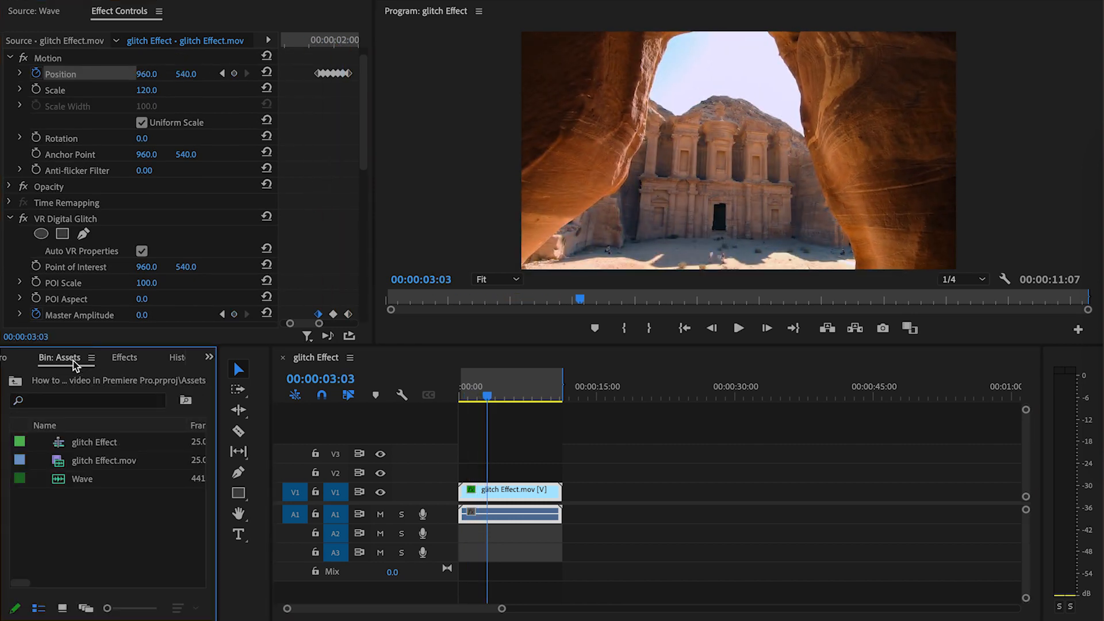
double_click(62, 483)
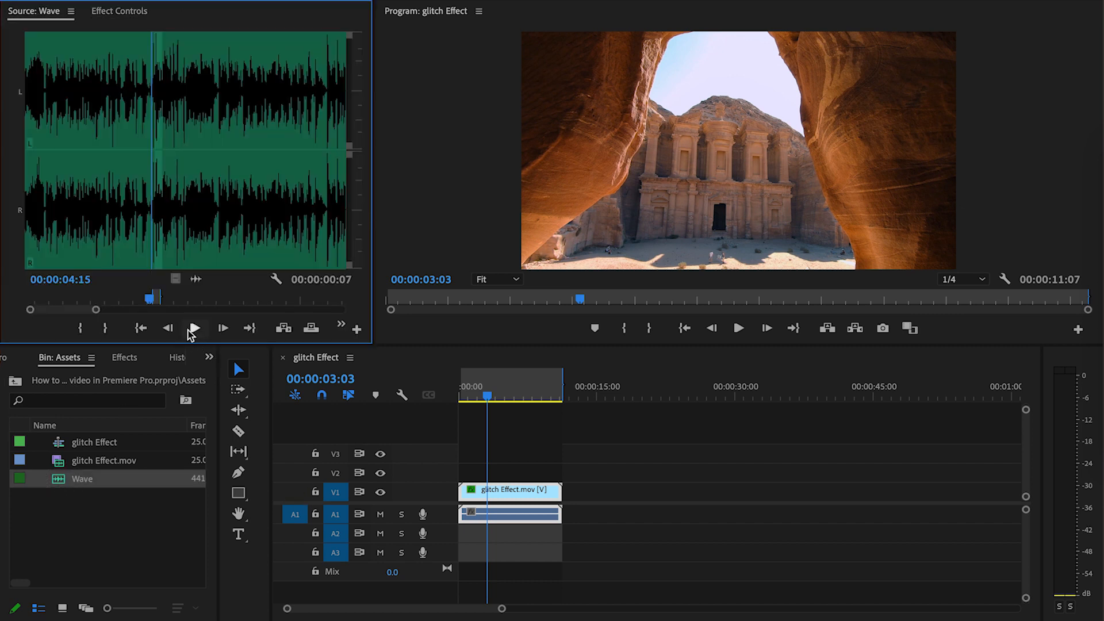
drag(195, 279, 490, 533)
Step: Move the Wave clip on track A2 so that it starts at about 00:00:02:00, in line with the glitch
click(120, 11)
click(488, 395)
key(=)
key(=)
key(=)
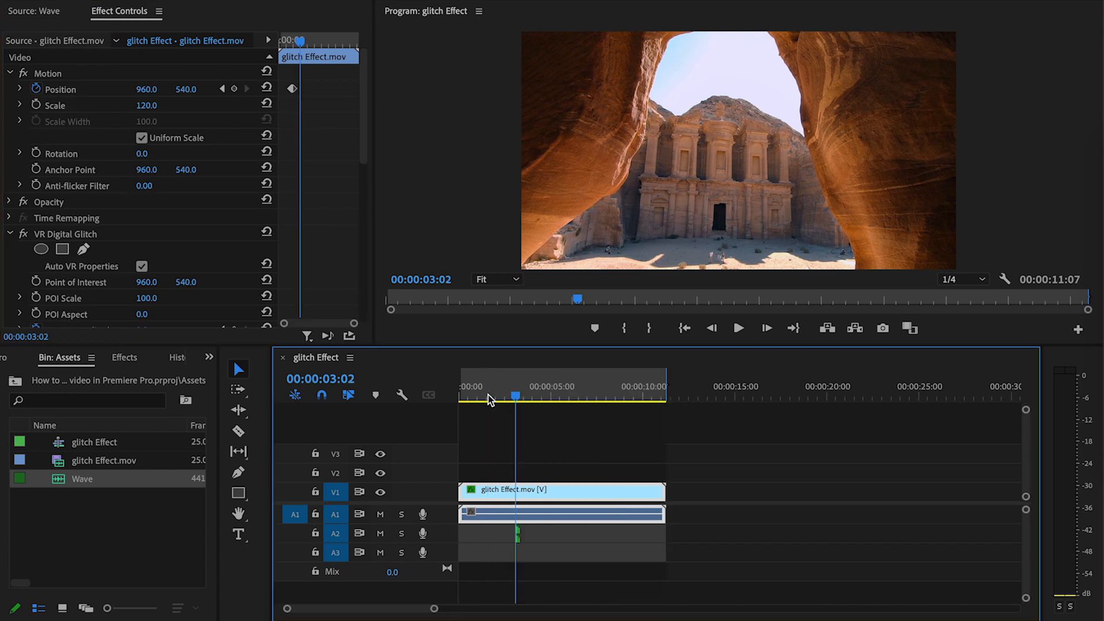
key(space)
key(space)
drag(612, 402, 589, 401)
drag(700, 533, 615, 535)
Step: Play the sequence from before the glitch to preview it with the sound effect
drag(617, 400, 567, 406)
key(space)
click(547, 391)
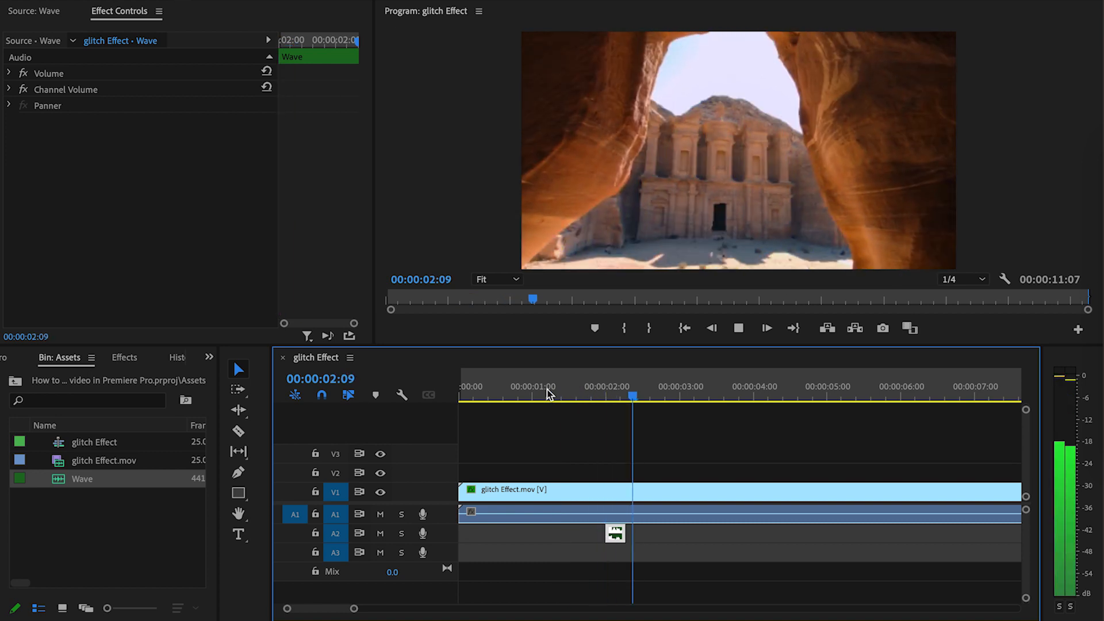
key(space)
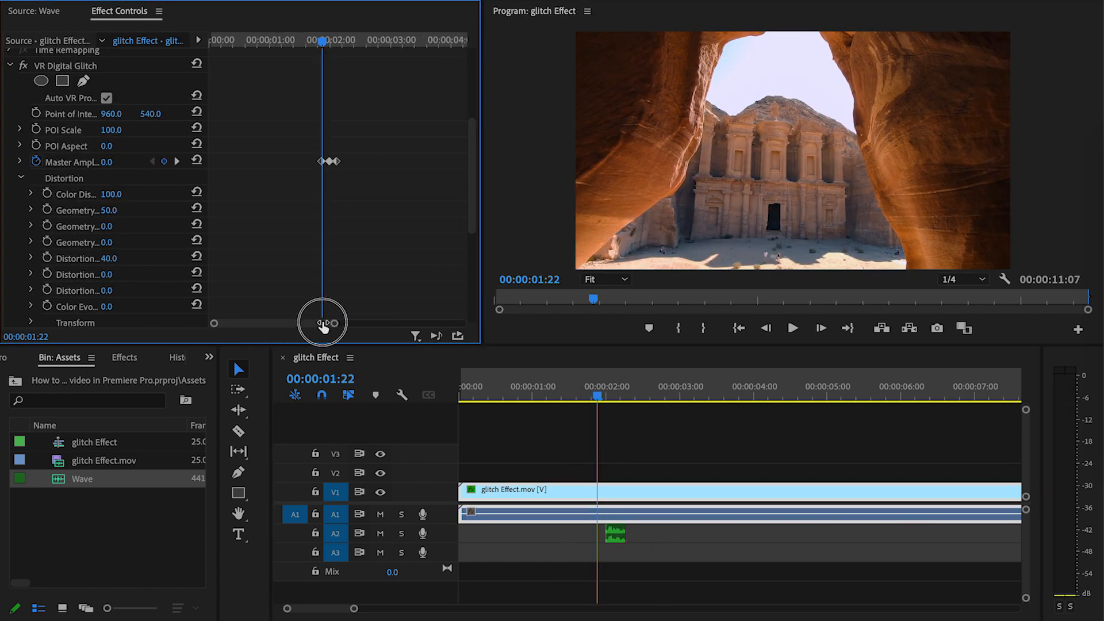
Step: Copy the video clip's glitch keyframes, including the Blur Length ones, paste them at 00:00:03:23, and play the result
drag(321, 321, 313, 323)
scroll(382, 246, up, 5)
drag(287, 85, 358, 226)
right_click(358, 228)
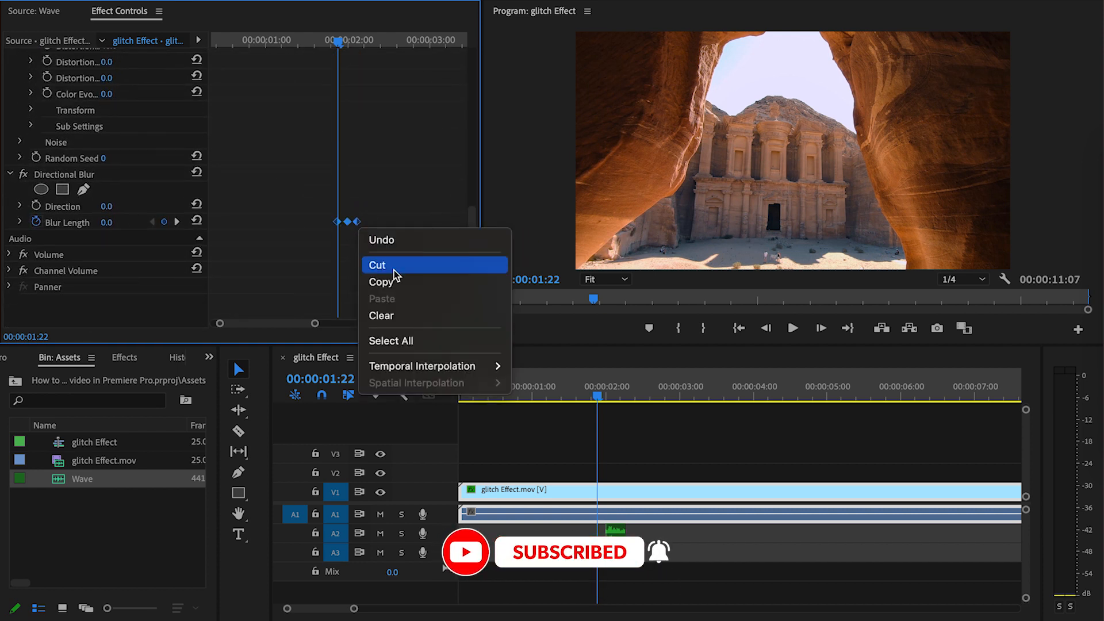
click(391, 284)
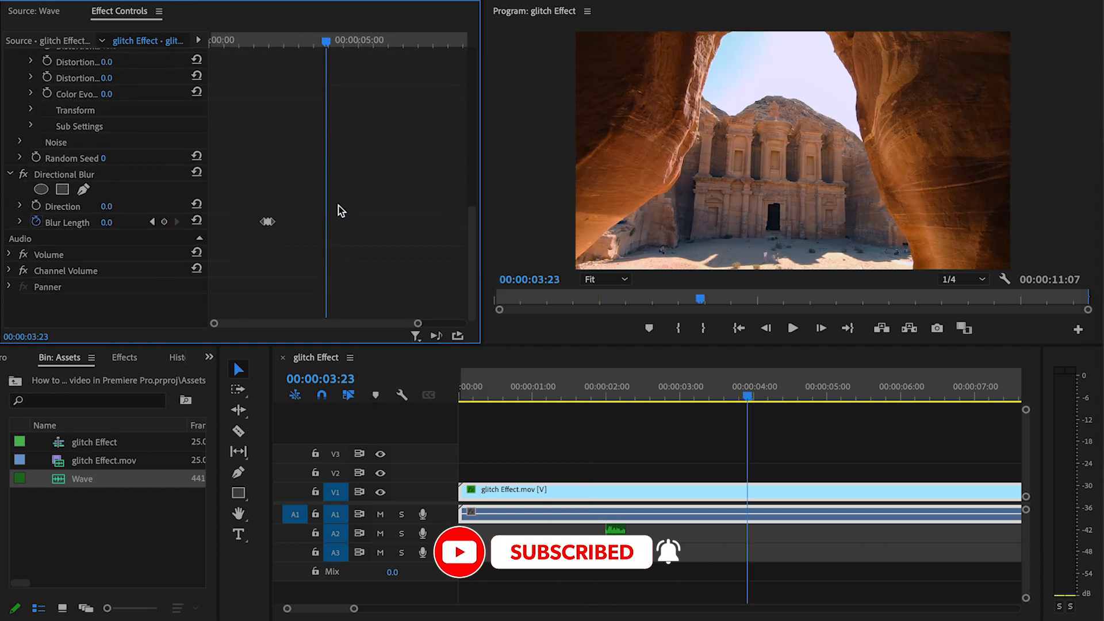
right_click(340, 210)
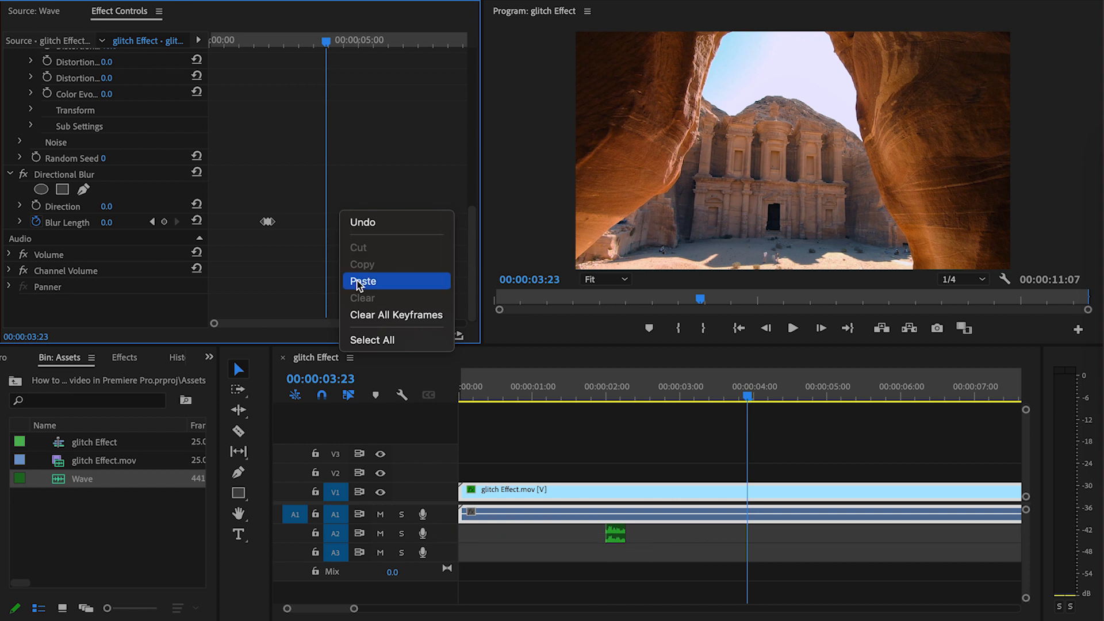
click(359, 284)
key(space)
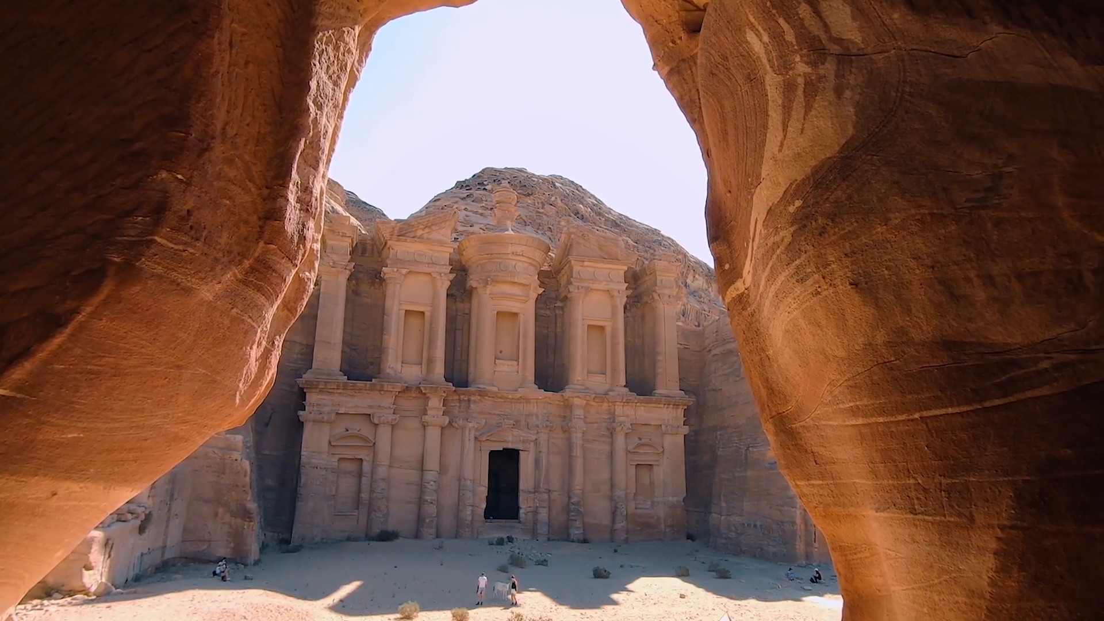